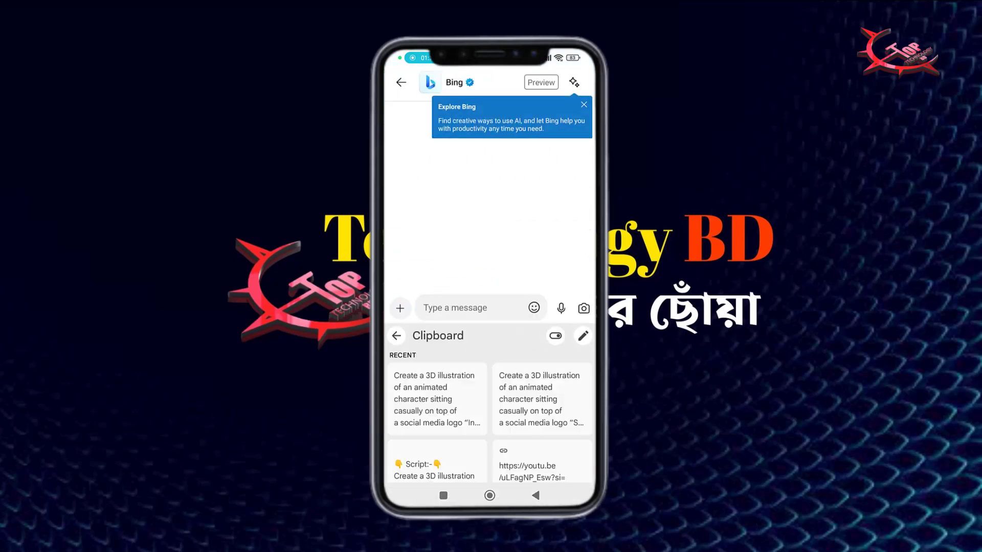
Step: Paste the saved prompt for a 3D character on the Instagram logo, accept Bing's welcome, and send it
{"action": "left_click", "coordinate": [437, 399]}
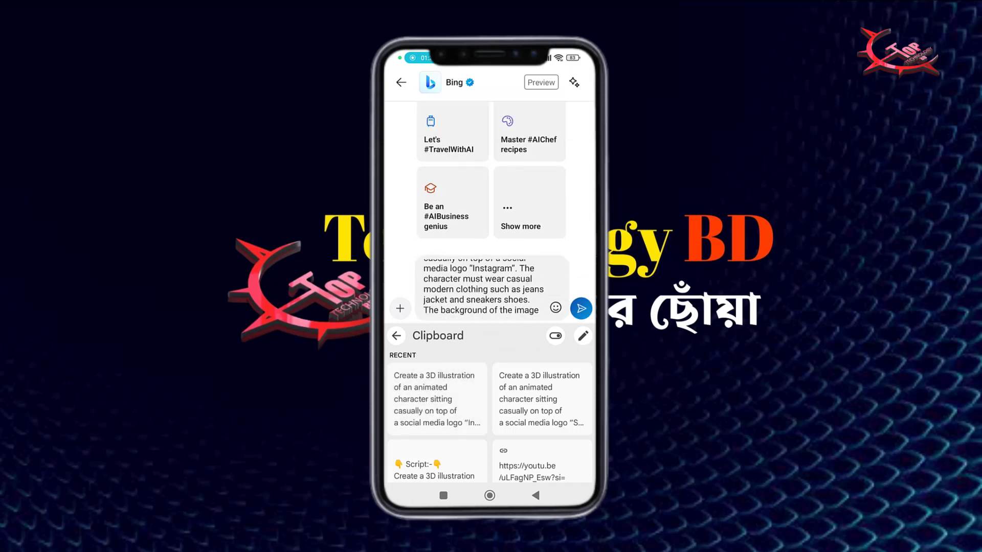
{"action": "left_click", "coordinate": [534, 297]}
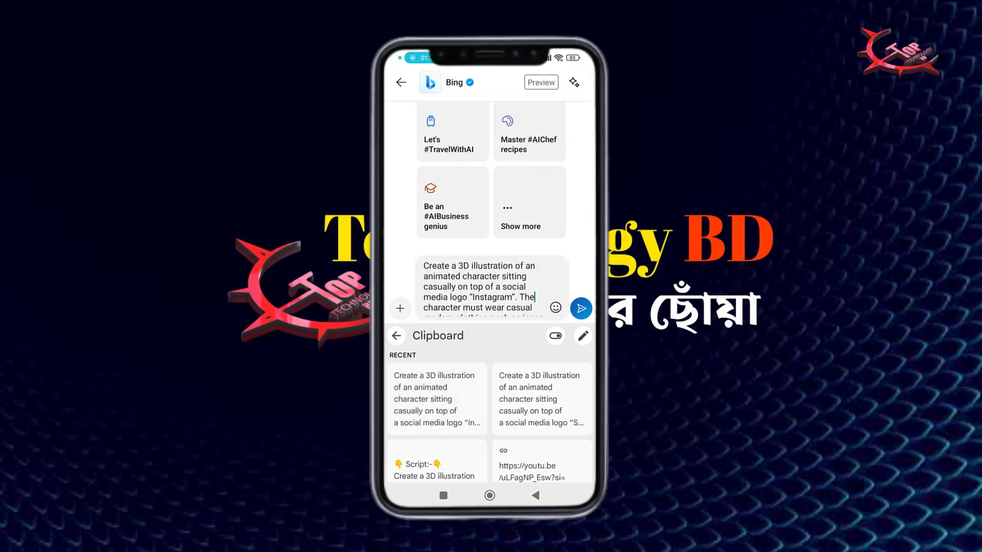
{"action": "left_click", "coordinate": [397, 336]}
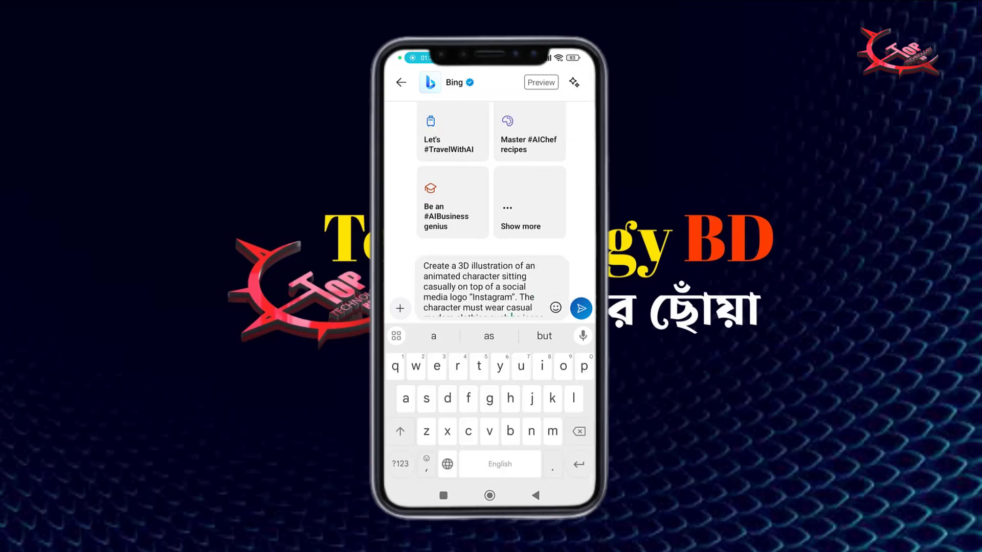
{"action": "left_click", "coordinate": [512, 315]}
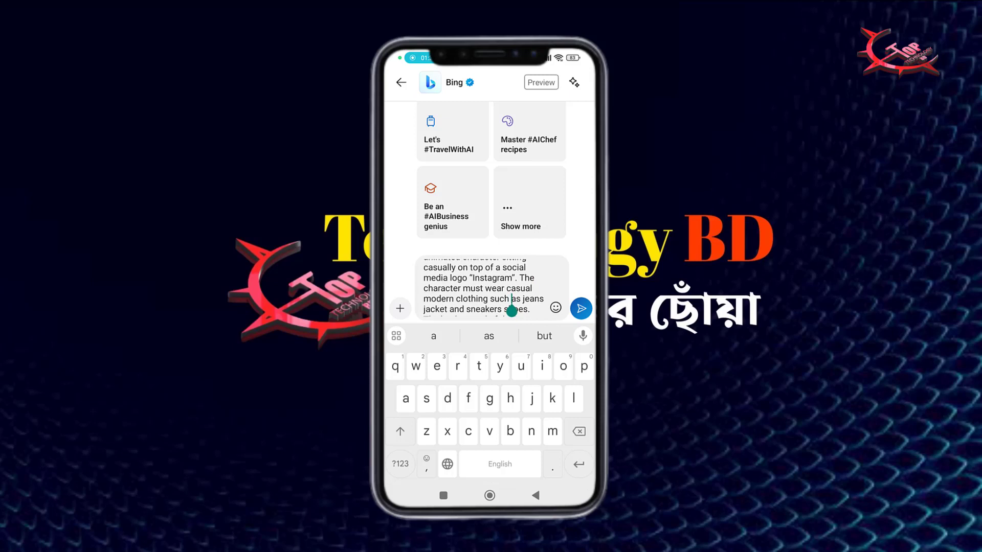
{"action": "left_click_drag", "start_coordinate": [511, 310], "coordinate": [522, 269]}
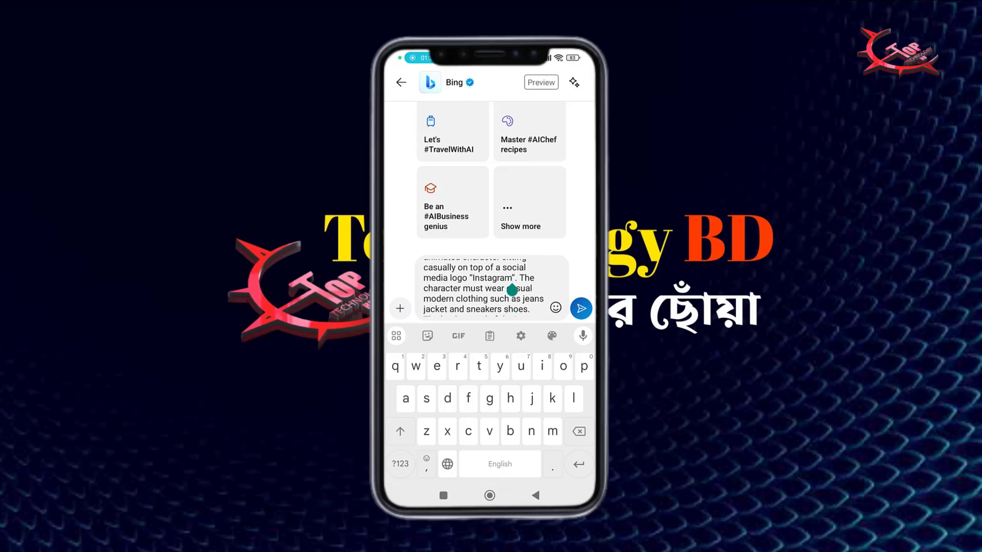
{"action": "left_click", "coordinate": [424, 318]}
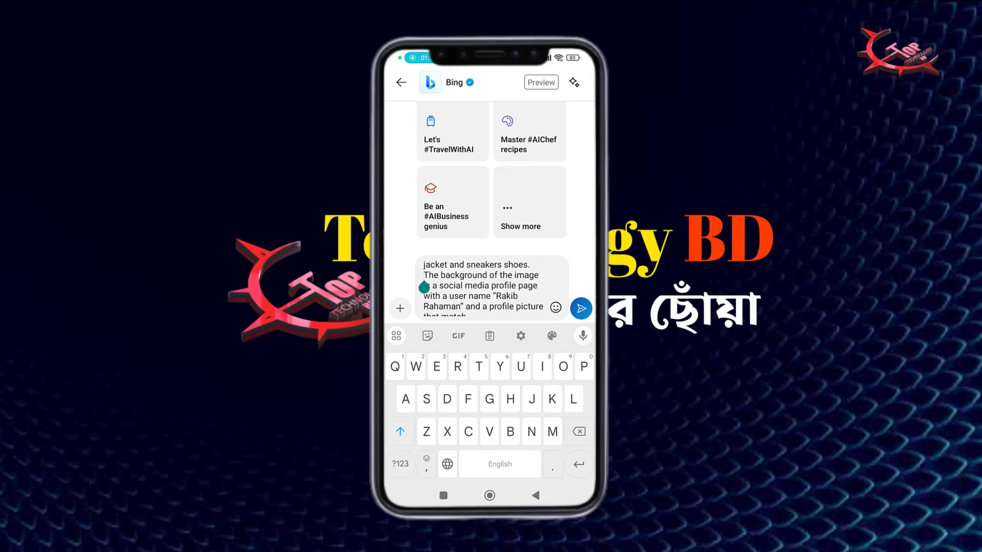
{"action": "left_click_drag", "start_coordinate": [424, 281], "coordinate": [424, 292]}
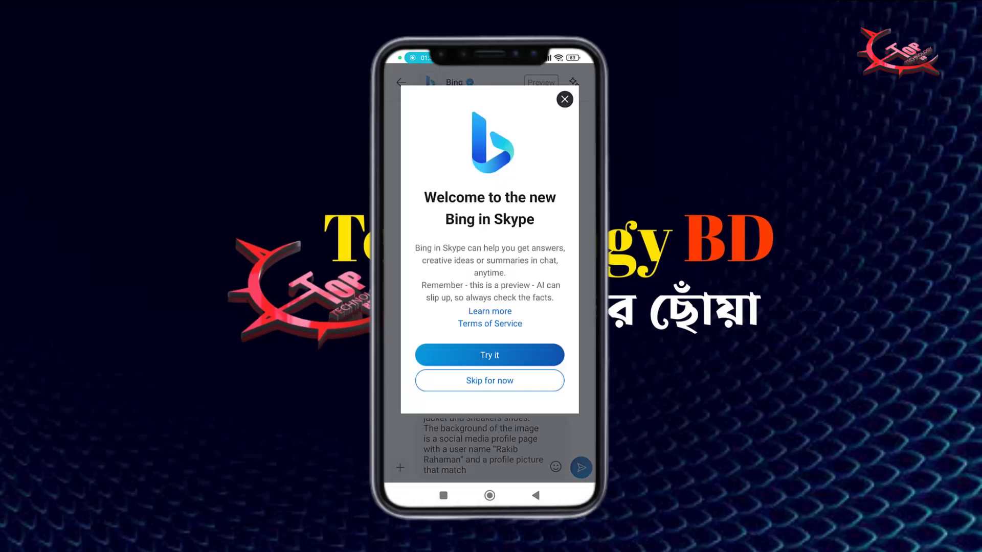
{"action": "left_click", "coordinate": [489, 355]}
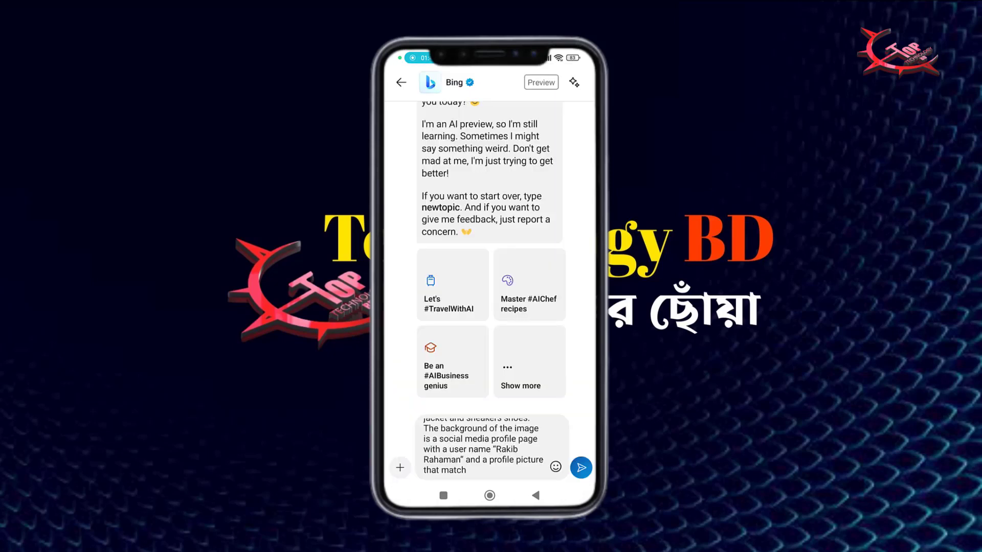
{"action": "left_click", "coordinate": [581, 467]}
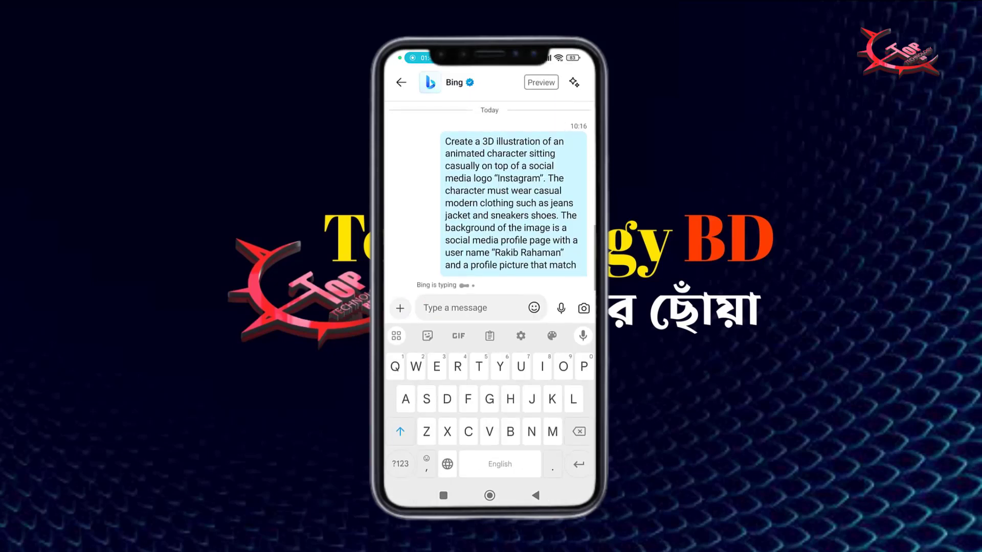
Step: Dismiss the sent message's action sheet and leave the Bing chat for the home screen
{"action": "left_click", "coordinate": [512, 369]}
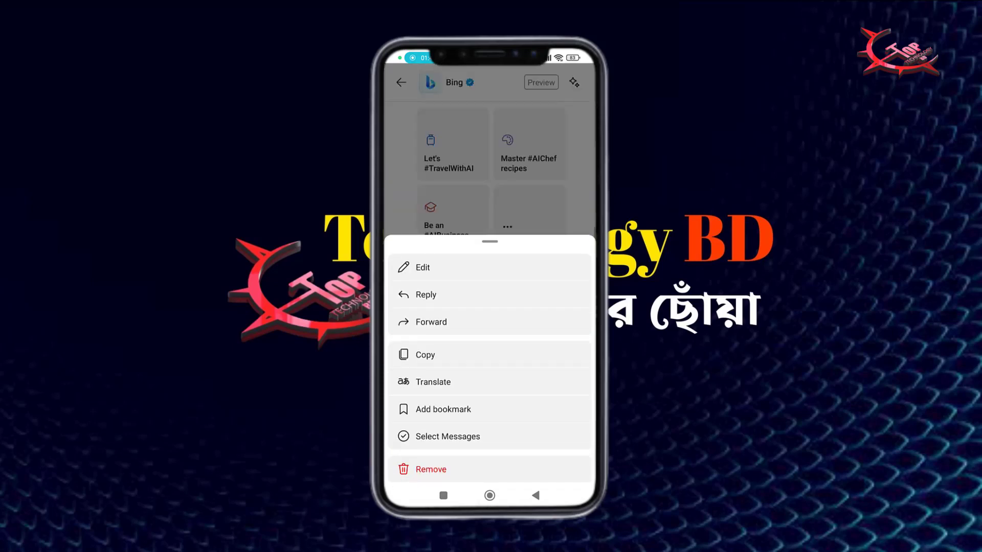
{"action": "key", "text": "Escape"}
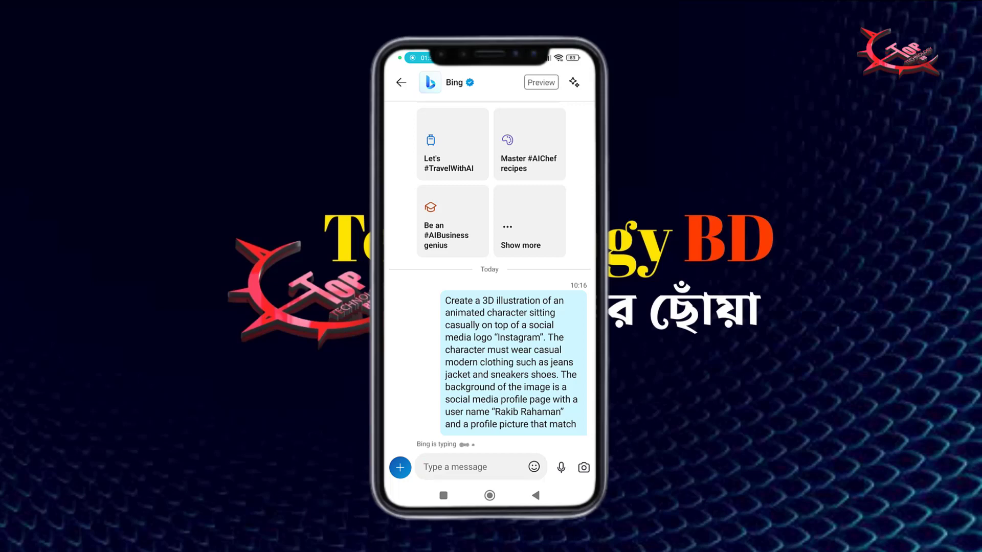
{"action": "left_click", "coordinate": [490, 496]}
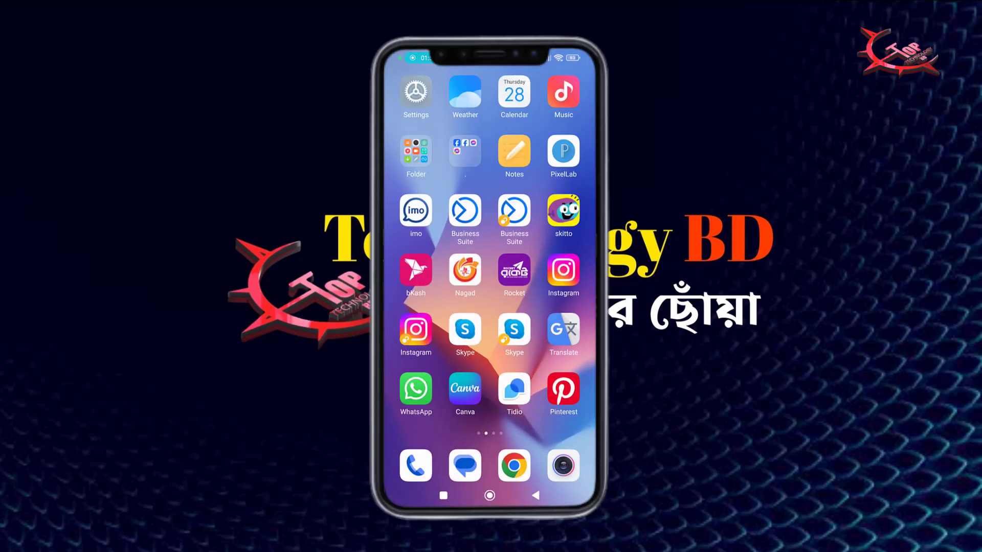
{"action": "left_click", "coordinate": [514, 466]}
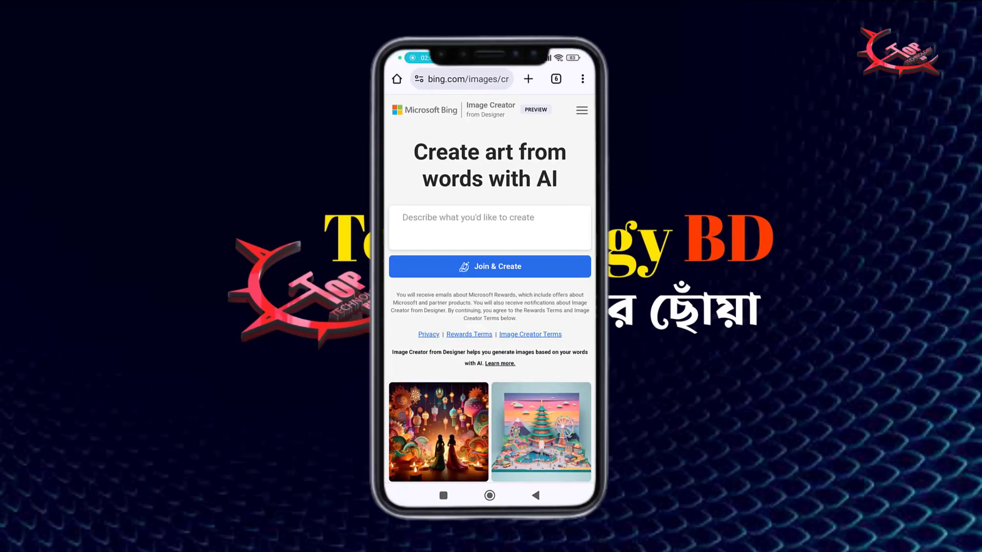
{"action": "left_click", "coordinate": [490, 225]}
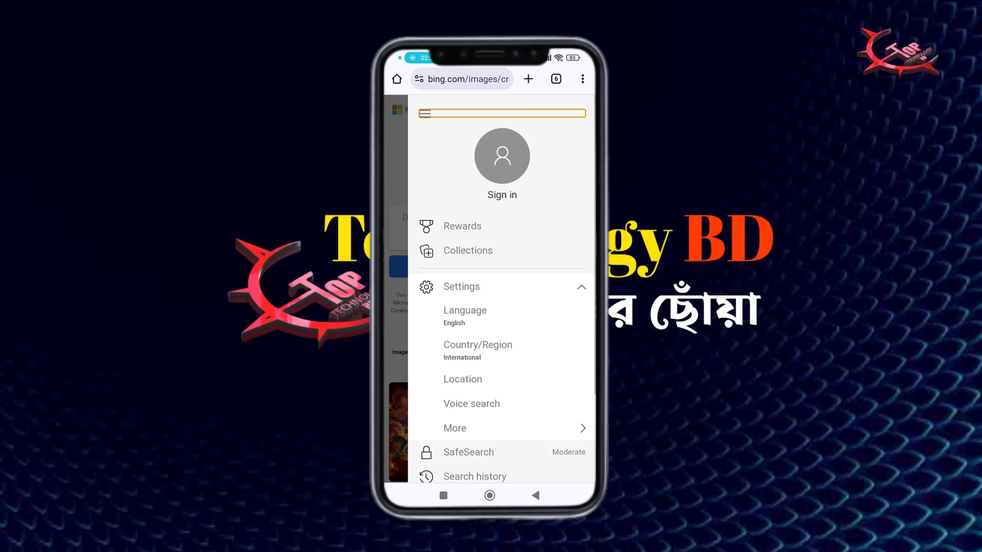
{"action": "scroll", "coordinate": [503, 287], "scroll_direction": "down", "scroll_amount": 3}
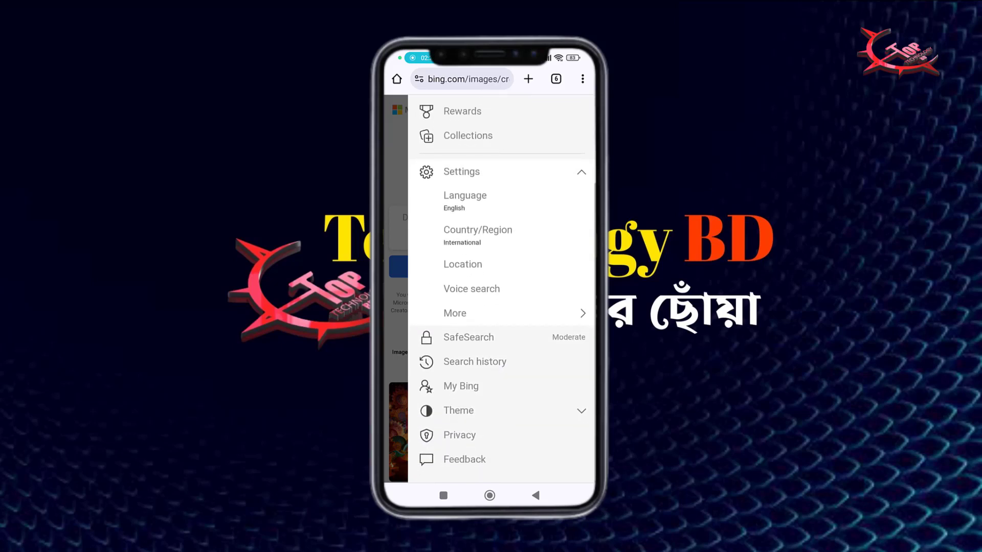
{"action": "scroll", "coordinate": [502, 289], "scroll_direction": "up", "scroll_amount": 2}
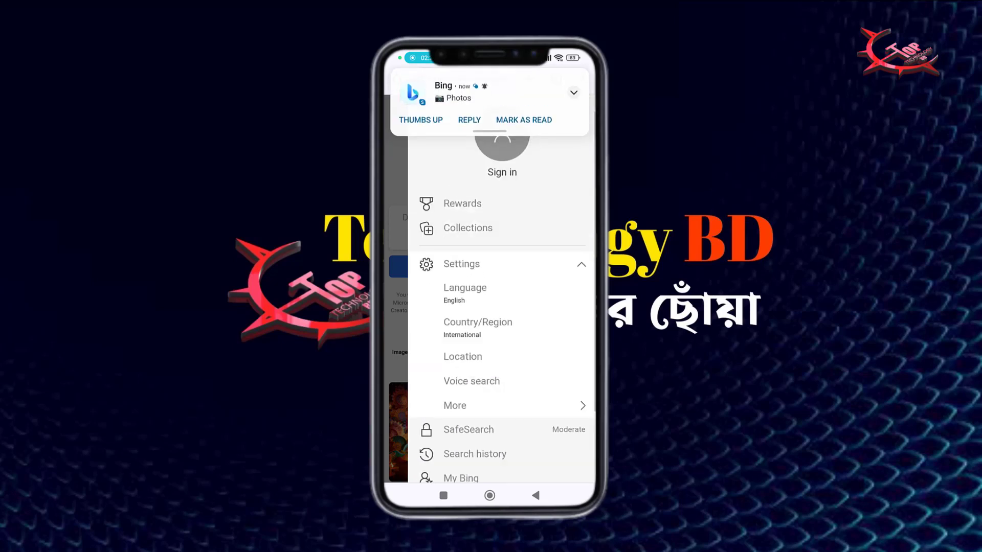
{"action": "left_click", "coordinate": [490, 496]}
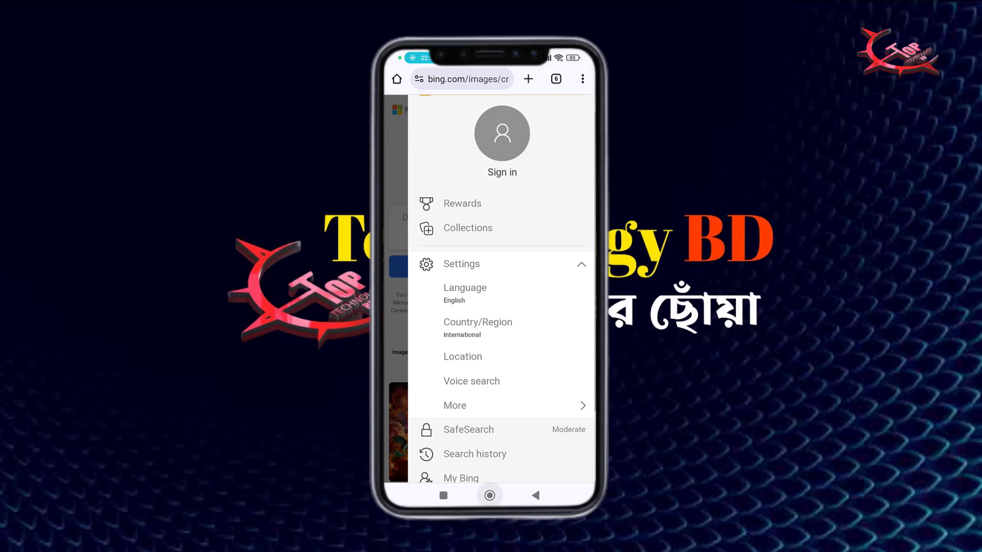
{"action": "left_click", "coordinate": [465, 329]}
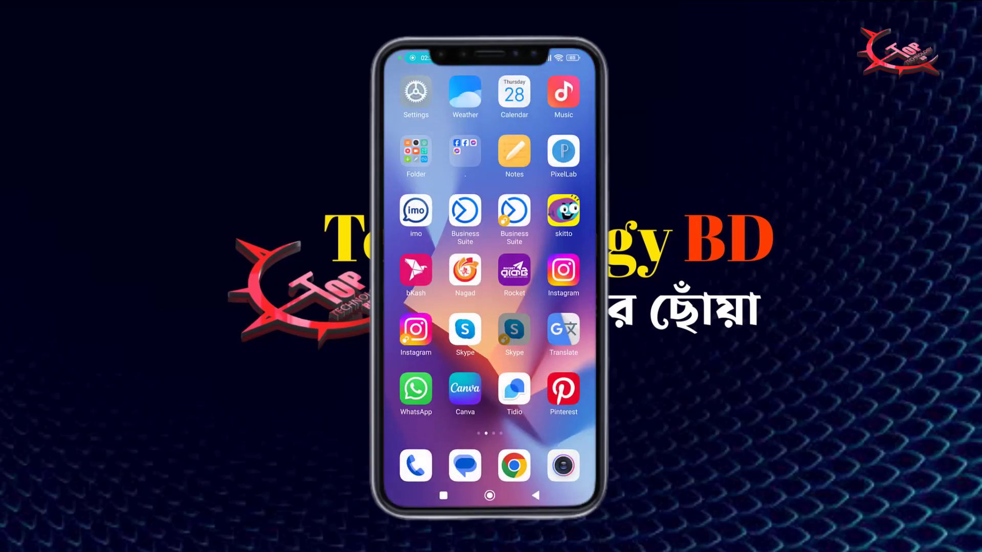
Step: Swipe through Bing's four Instagram-logo character images full screen, then exit Skype
{"action": "left_click", "coordinate": [516, 324]}
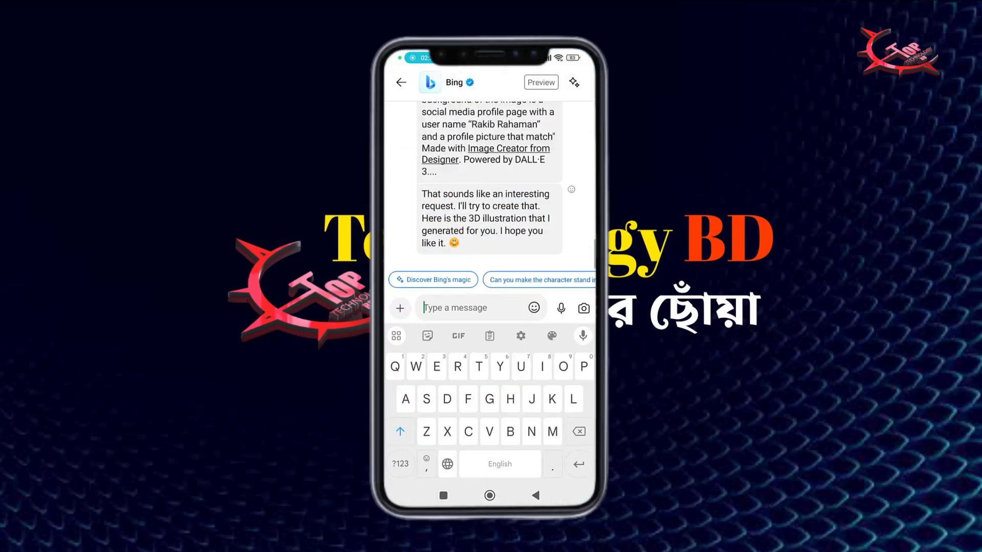
{"action": "scroll", "coordinate": [490, 185], "scroll_direction": "up", "scroll_amount": 5}
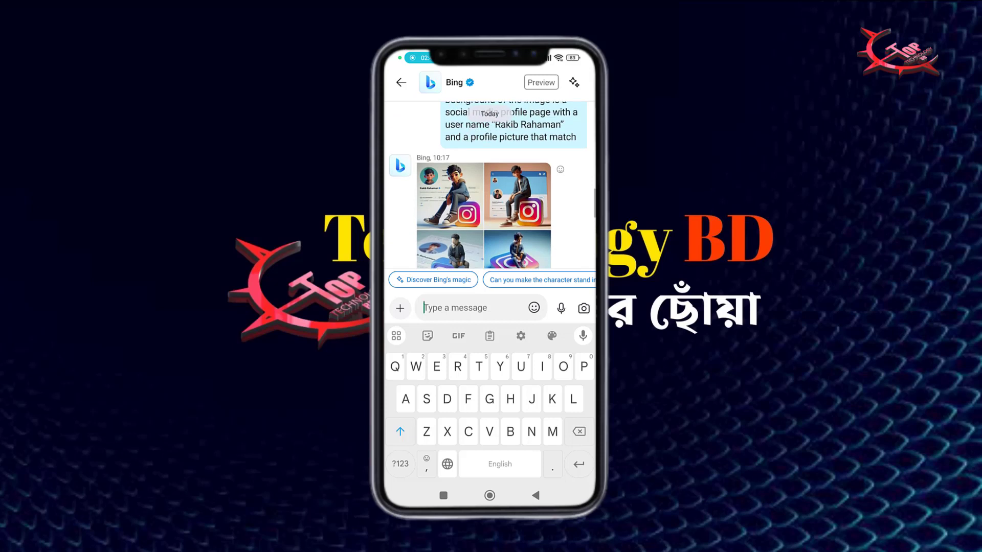
{"action": "scroll", "coordinate": [490, 185], "scroll_direction": "down", "scroll_amount": 3}
{"action": "left_click", "coordinate": [450, 154]}
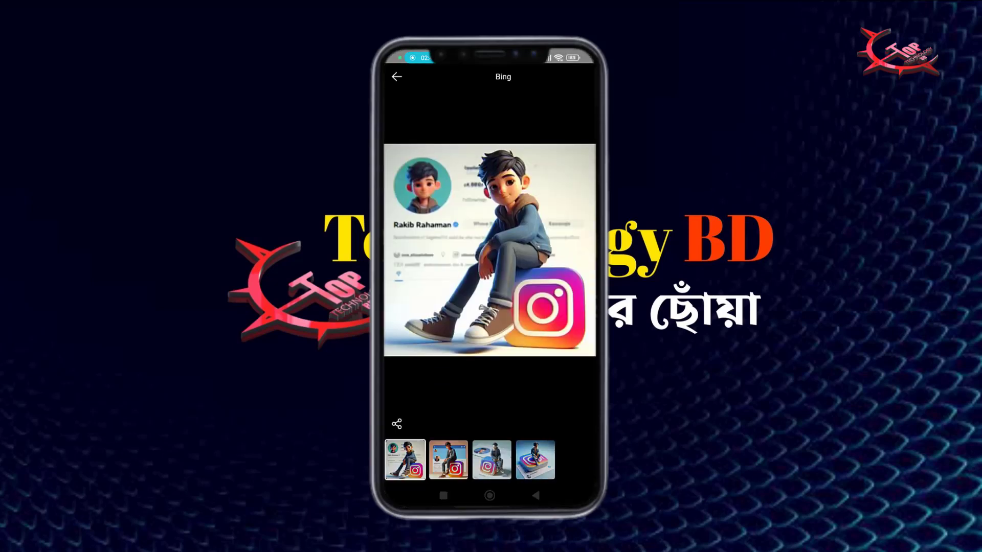
{"action": "left_click_drag", "start_coordinate": [562, 250], "coordinate": [410, 250]}
{"action": "left_click_drag", "start_coordinate": [562, 251], "coordinate": [409, 250]}
{"action": "left_click", "coordinate": [397, 77]}
{"action": "left_click", "coordinate": [490, 495]}
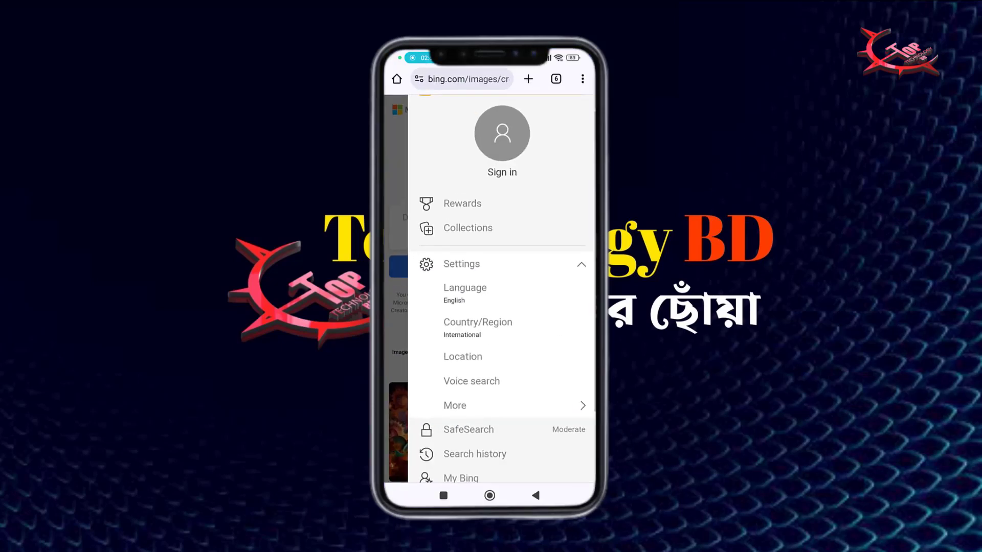
Step: Go to the Microsoft sign-in page from Bing and choose 'Create one!' for a new account
{"action": "left_click", "coordinate": [502, 153]}
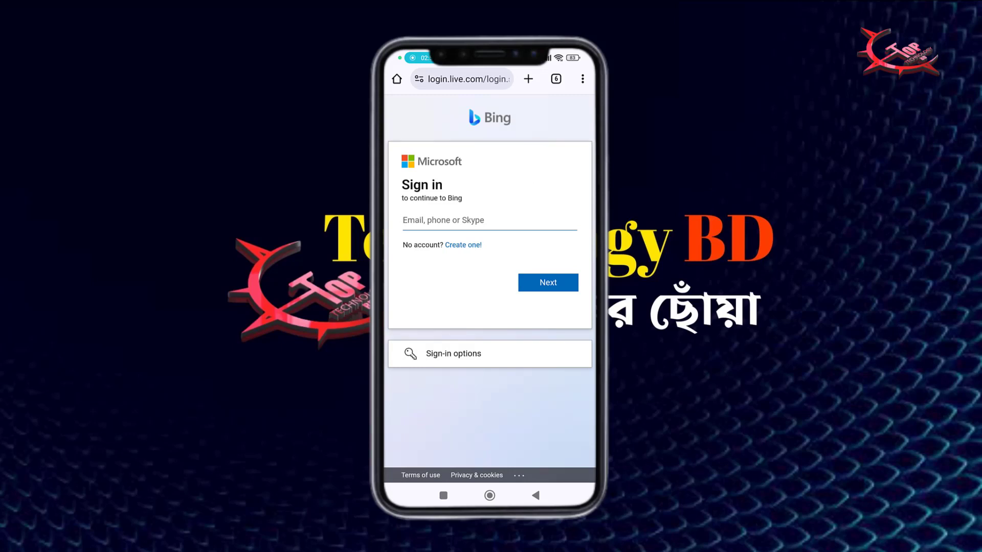
{"action": "left_click", "coordinate": [463, 245]}
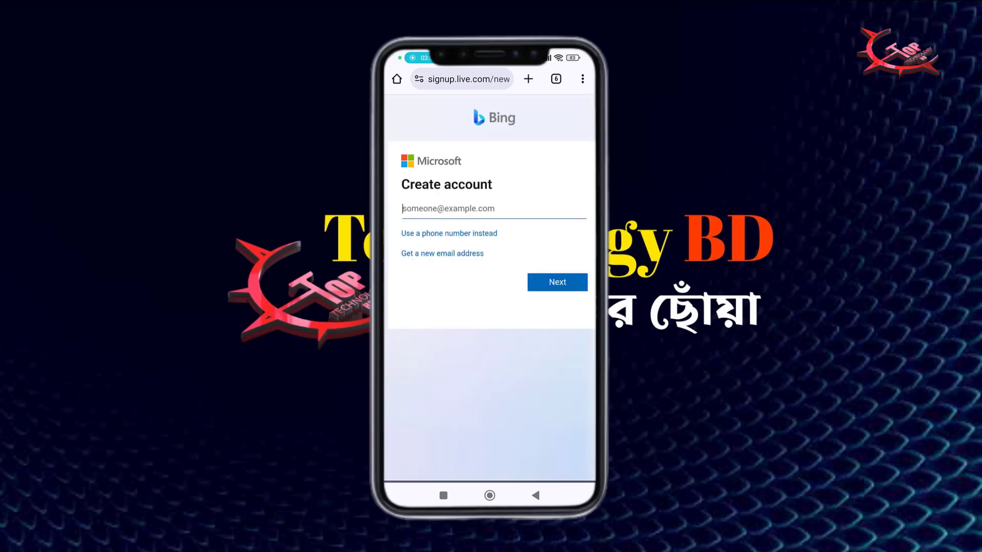
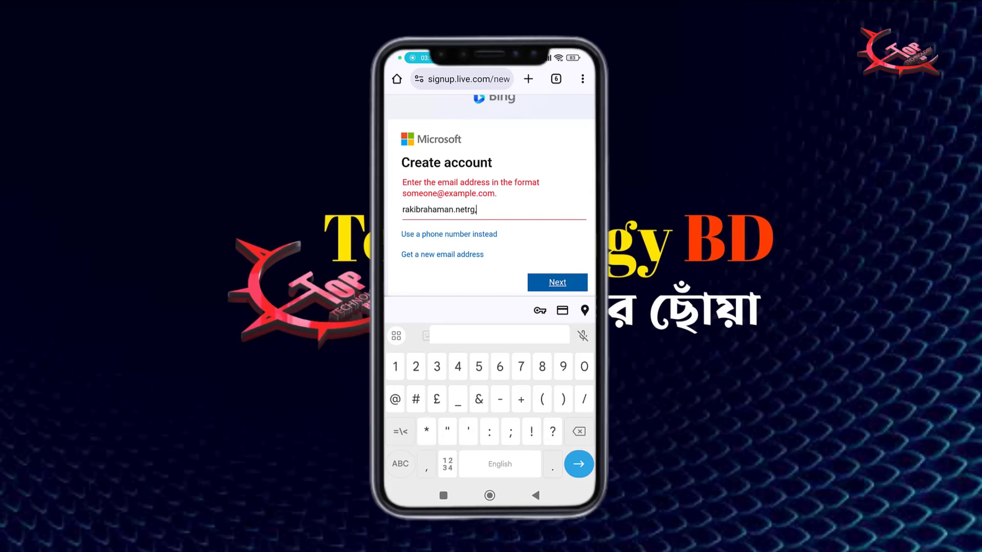
{"action": "left_click", "coordinate": [400, 463]}
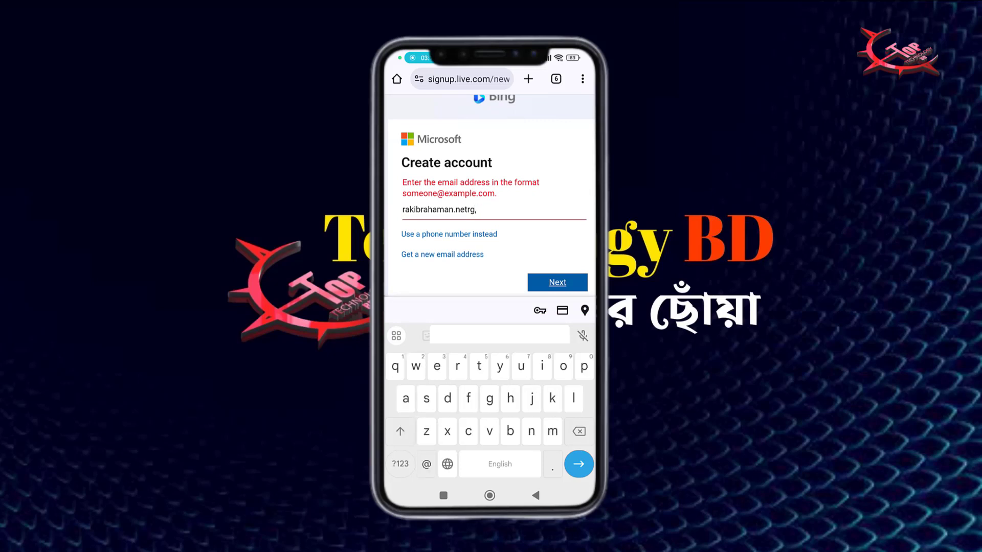
{"action": "type", "text": "ou"}
{"action": "left_click", "coordinate": [400, 463]}
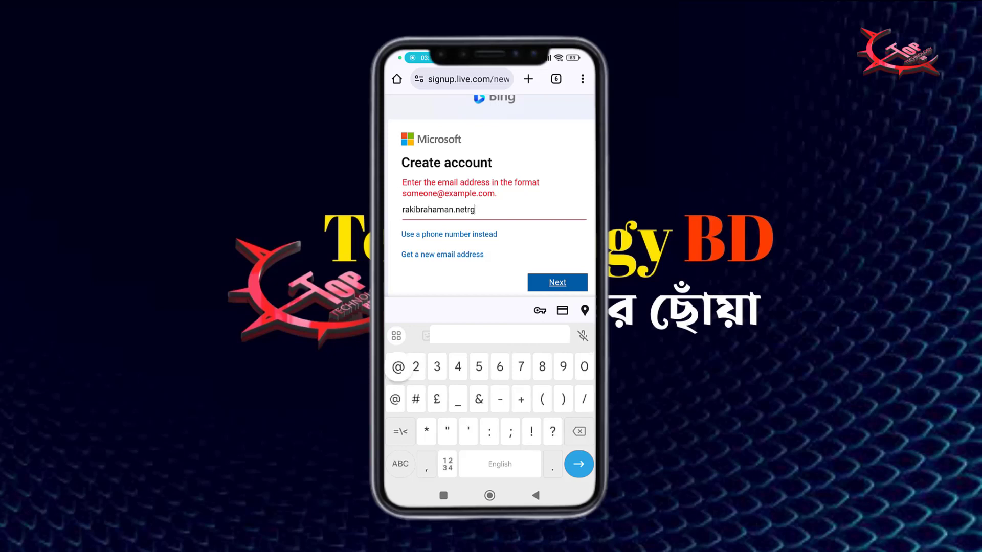
{"action": "type", "text": "@"}
{"action": "left_click", "coordinate": [400, 464]}
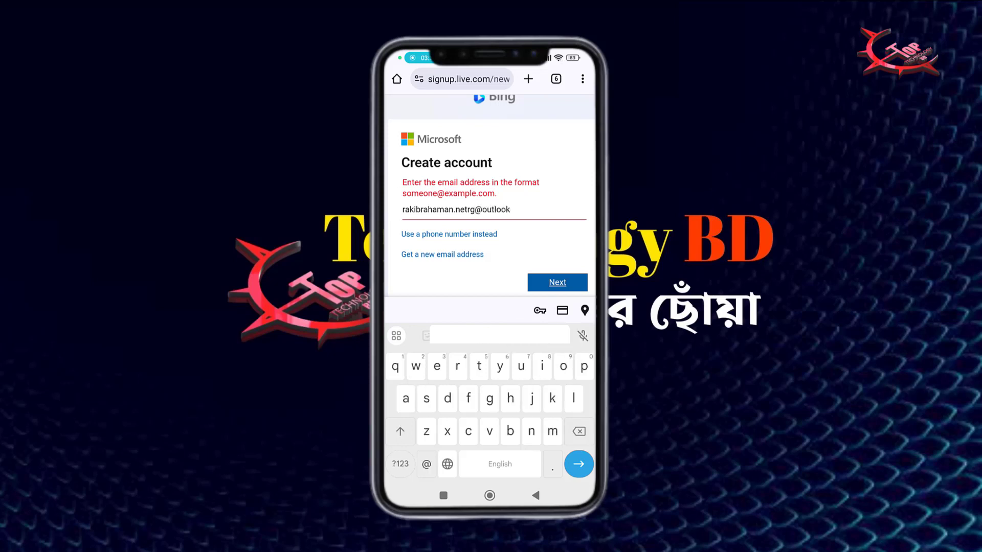
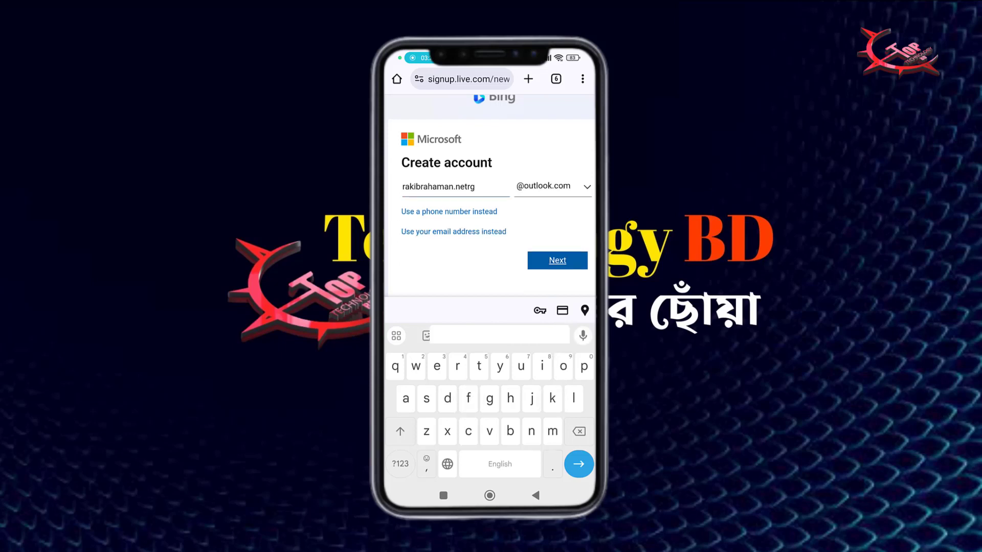
{"action": "key", "text": "Return"}
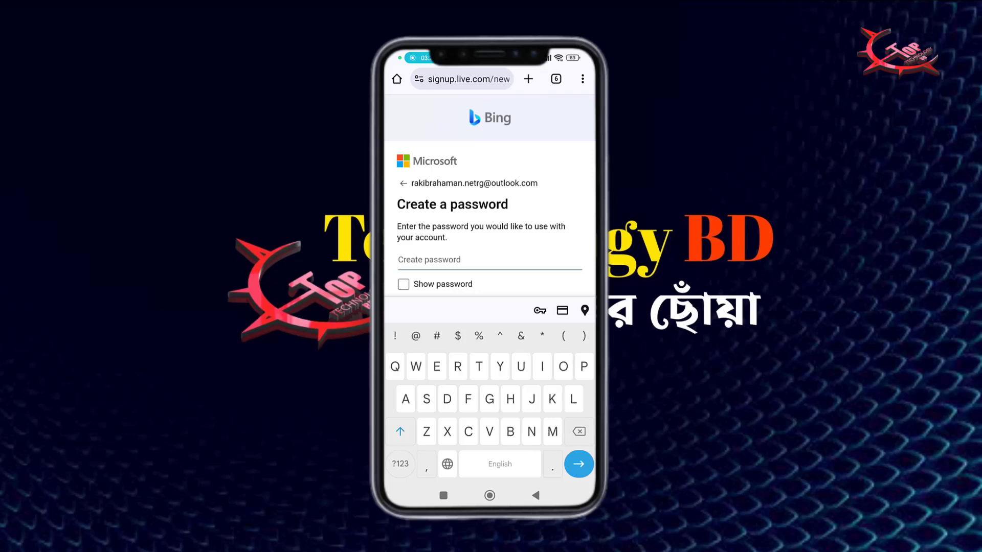
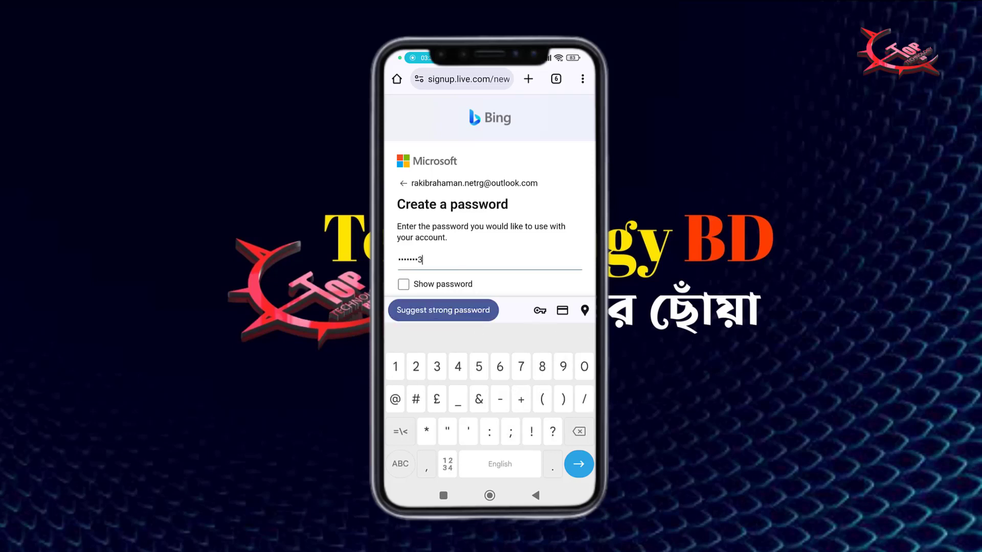
{"action": "key", "text": "Return"}
Step: Submit the password, then enter the first name and surname
{"action": "left_click", "coordinate": [554, 372]}
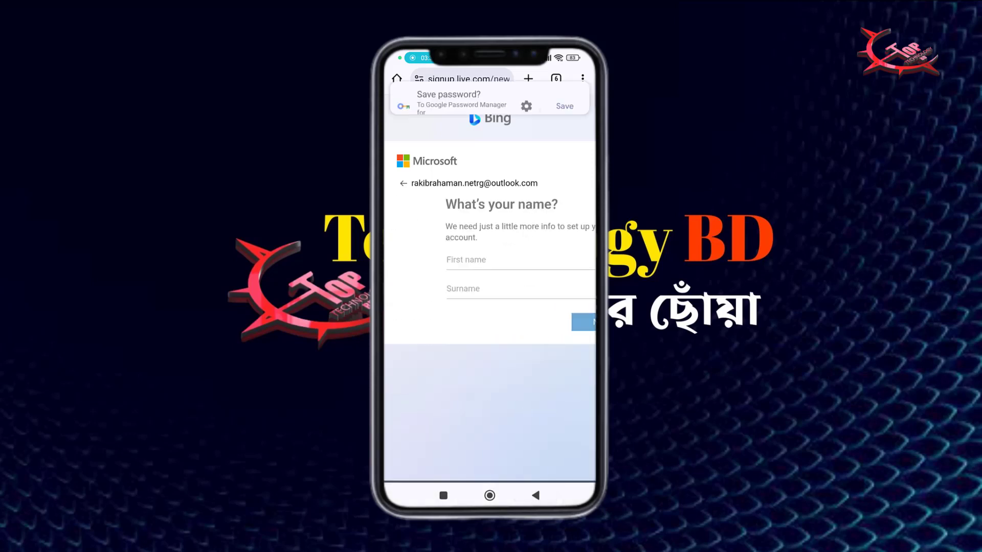
{"action": "type", "text": "Ra"}
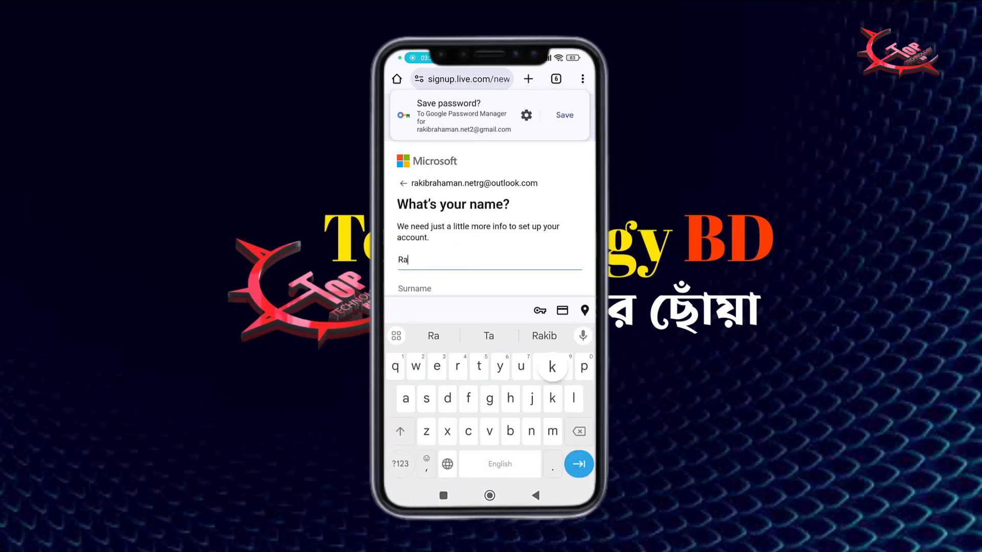
{"action": "type", "text": "kib"}
{"action": "key", "text": "Tab"}
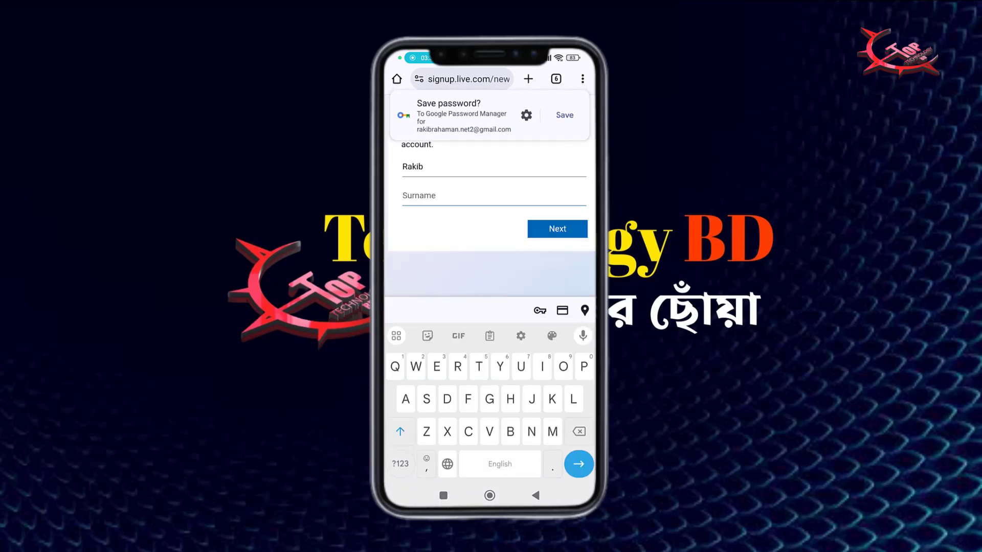
{"action": "type", "text": "Ra"}
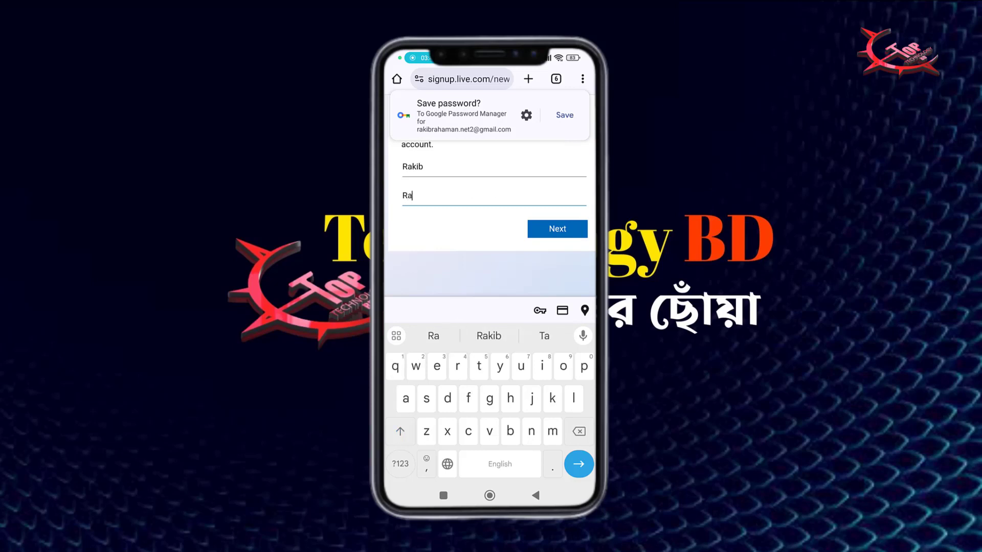
{"action": "type", "text": "jsjf"}
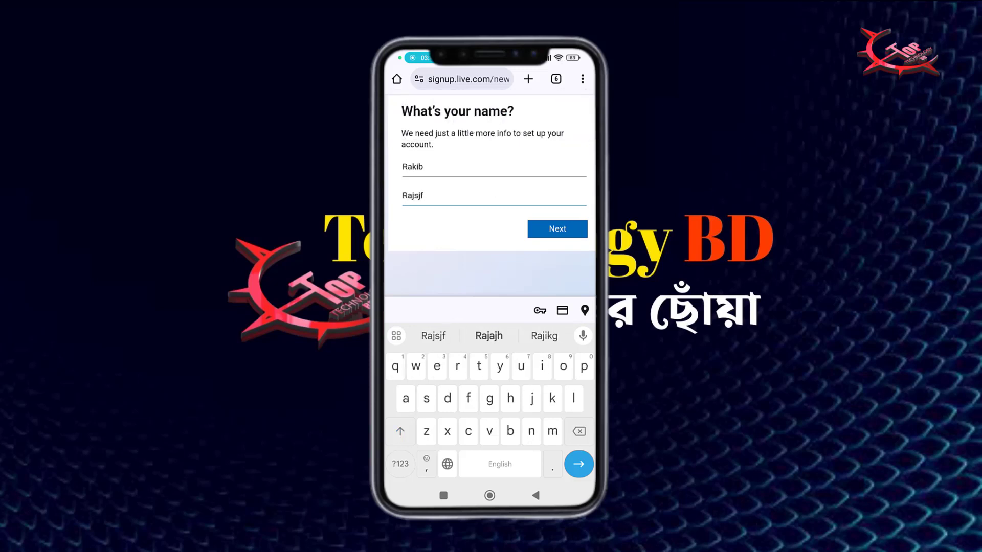
{"action": "key", "text": "Return"}
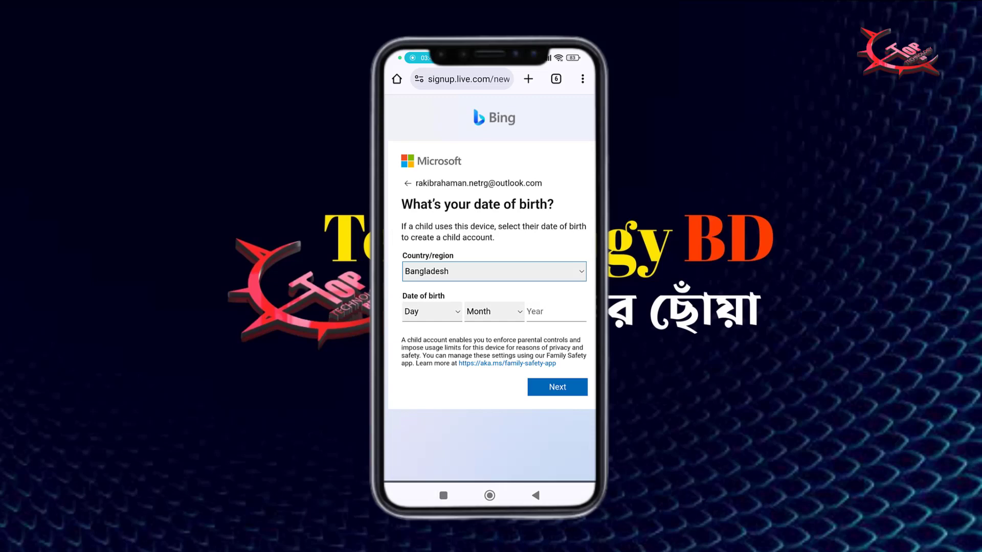
Step: Set the birth date to 6 September with the birth year and submit it
{"action": "left_click", "coordinate": [431, 312]}
{"action": "left_click", "coordinate": [416, 299]}
{"action": "left_click", "coordinate": [494, 311]}
{"action": "left_click", "coordinate": [409, 336]}
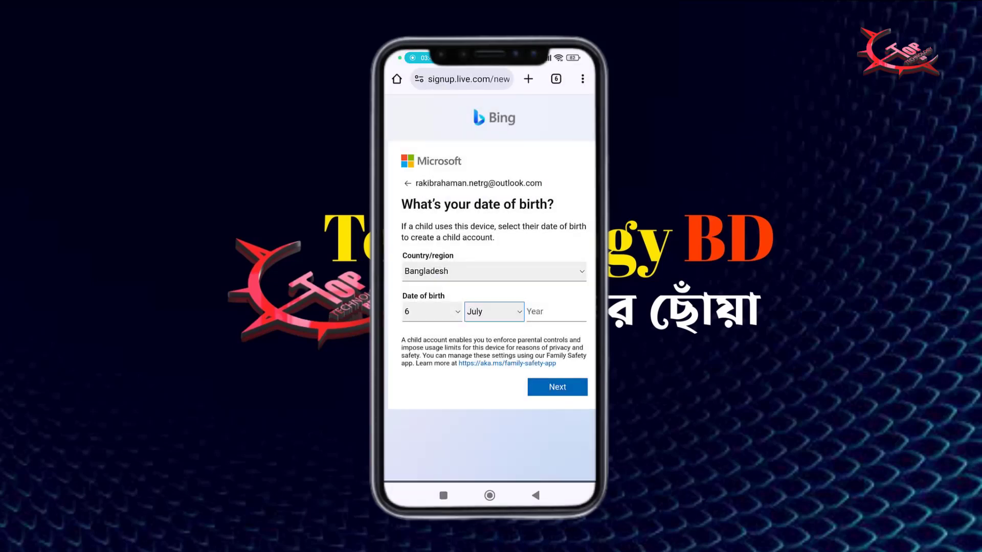
{"action": "left_click", "coordinate": [493, 311]}
{"action": "left_click", "coordinate": [420, 355]}
{"action": "left_click", "coordinate": [556, 311]}
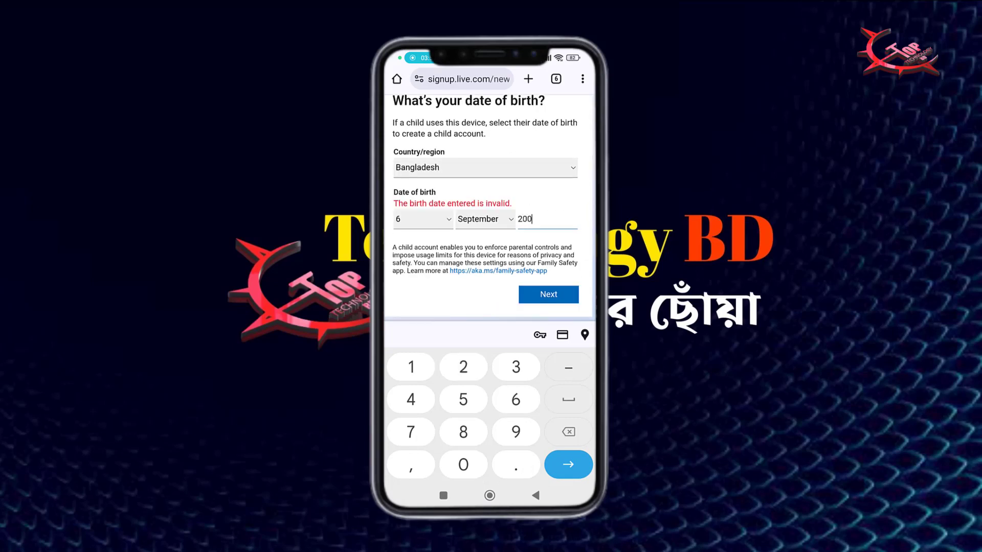
{"action": "key", "text": "Return"}
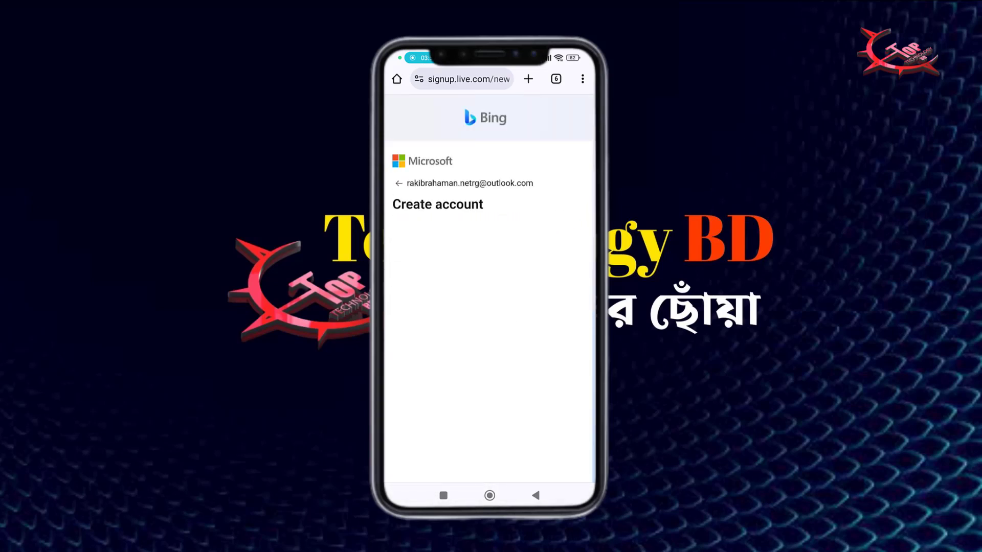
Step: Pass the four rotate-the-vehicle verification puzzles by matching each to the hand's direction
{"action": "left_click", "coordinate": [522, 404]}
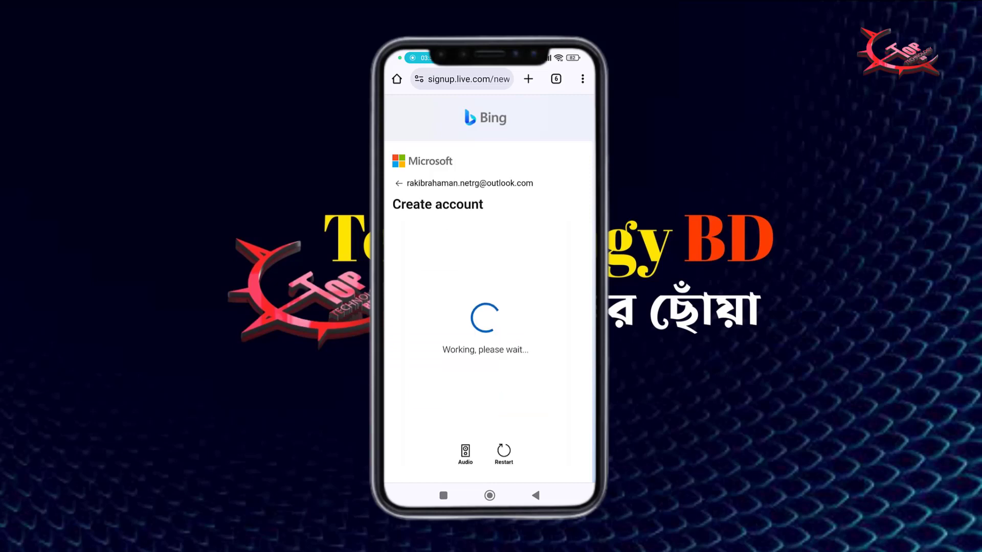
{"action": "left_click", "coordinate": [492, 356]}
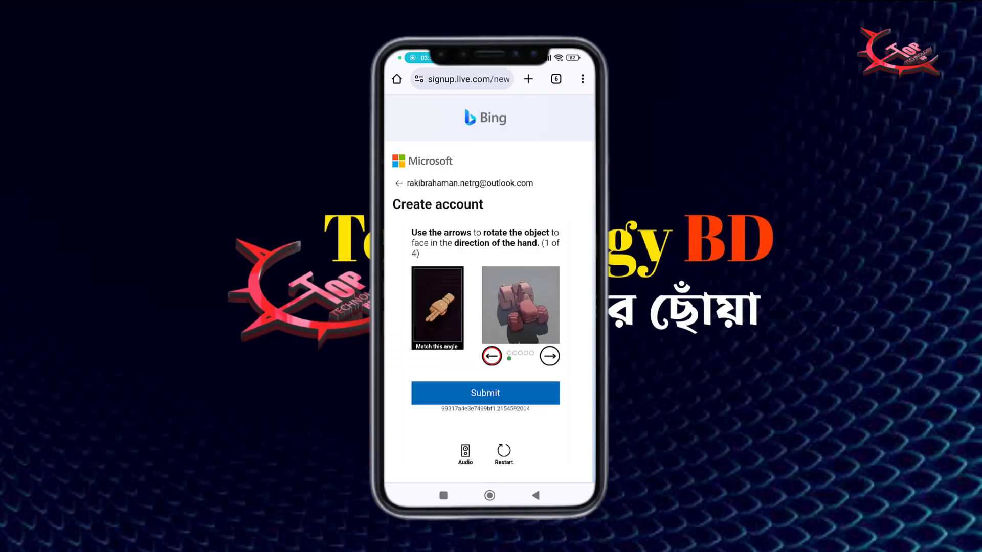
{"action": "left_click", "coordinate": [491, 356]}
{"action": "left_click", "coordinate": [485, 393]}
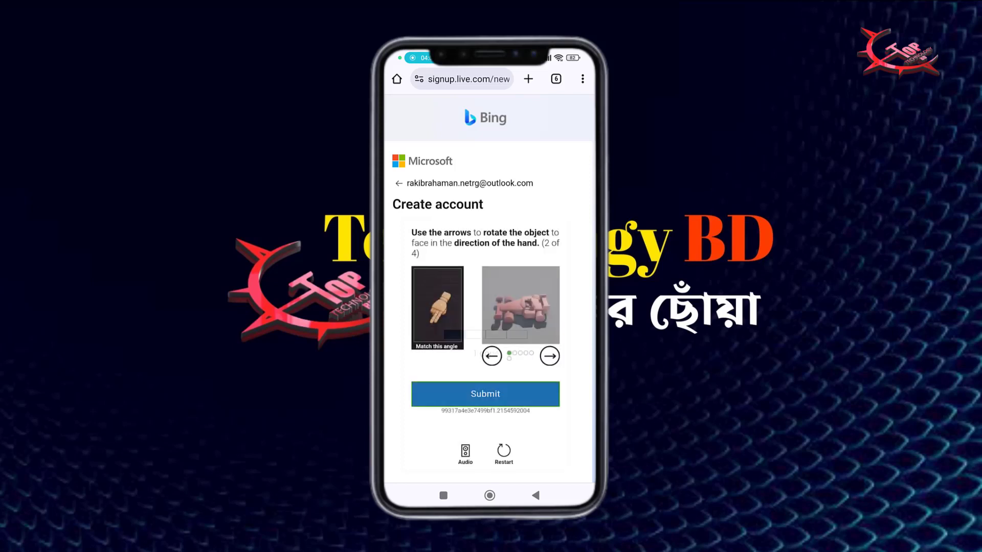
{"action": "left_click", "coordinate": [550, 356]}
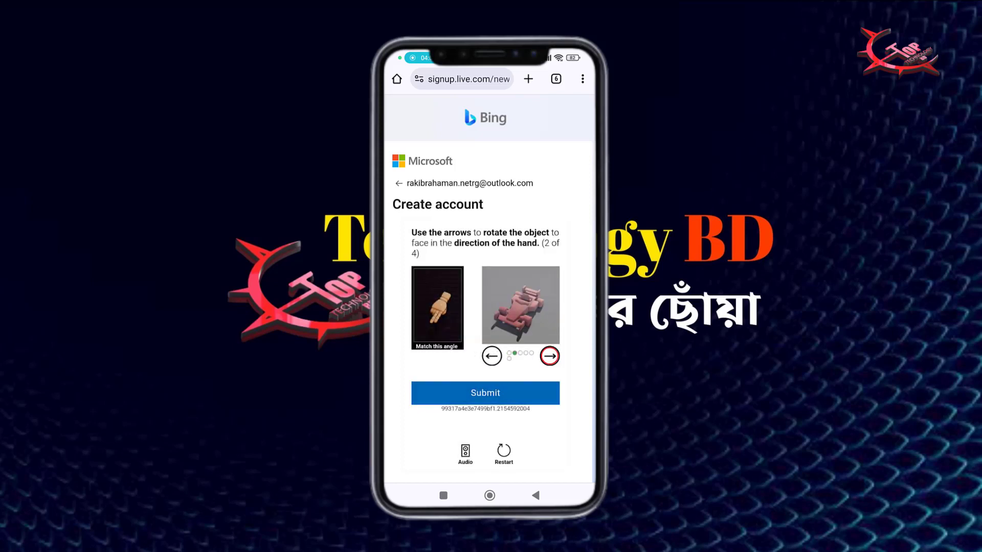
{"action": "left_click", "coordinate": [486, 393]}
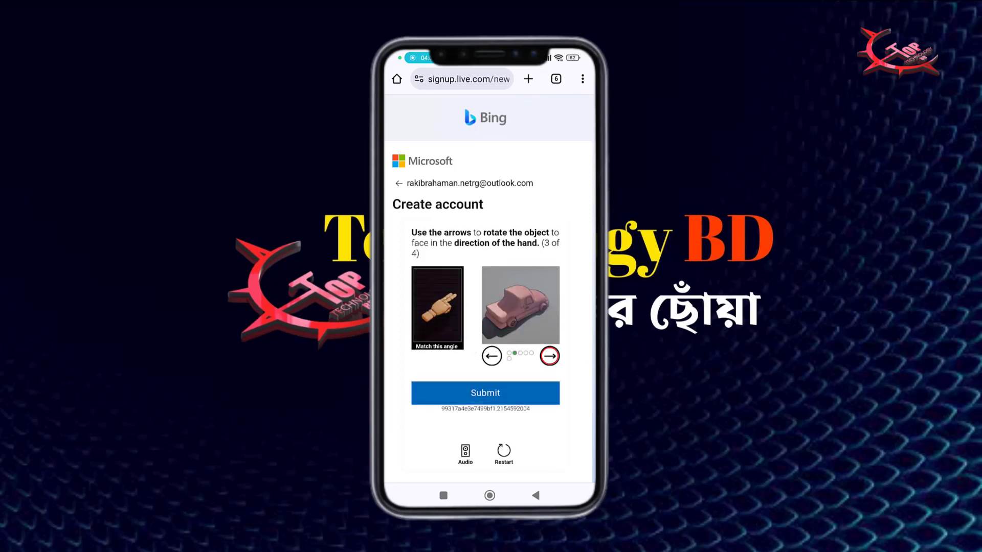
{"action": "left_click", "coordinate": [492, 356]}
{"action": "left_click", "coordinate": [486, 393]}
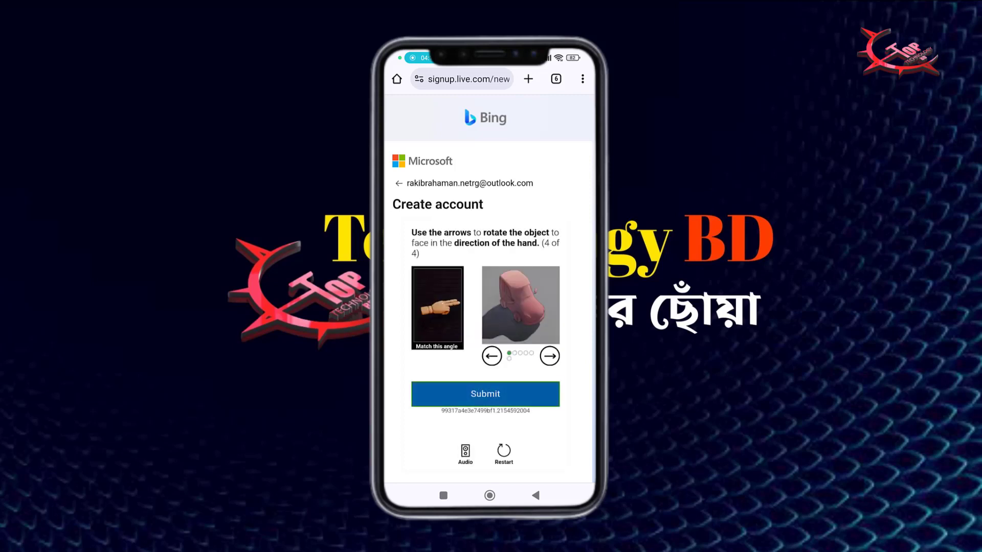
{"action": "left_click", "coordinate": [550, 356]}
{"action": "left_click", "coordinate": [485, 394]}
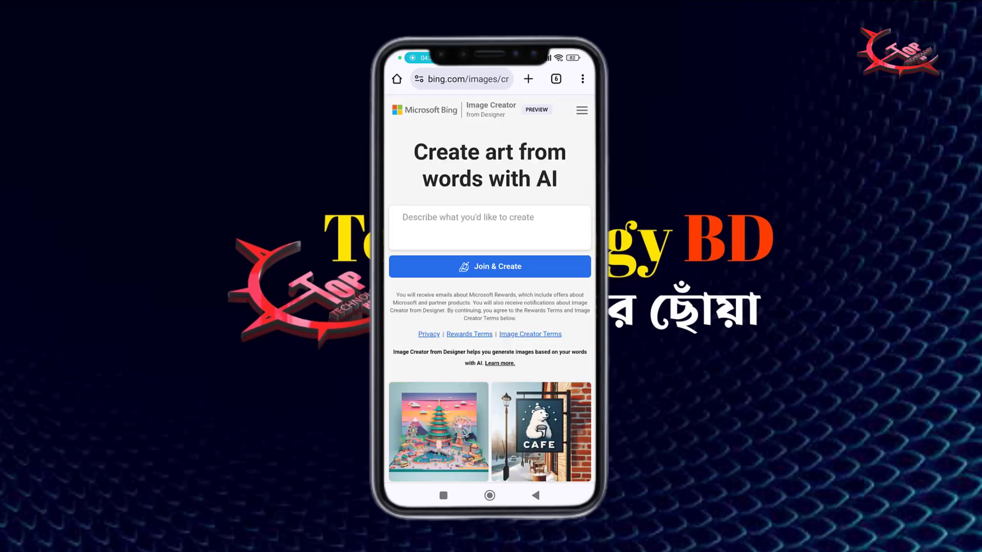
Step: Paste the saved 3D character prompt into the Image Creator prompt box
{"action": "left_click", "coordinate": [461, 225]}
{"action": "left_click", "coordinate": [463, 335]}
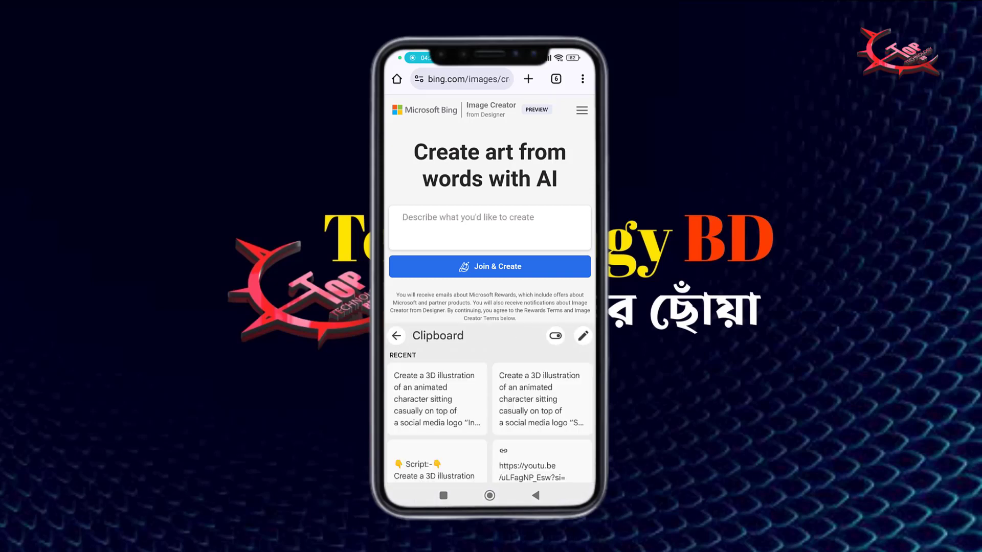
{"action": "left_click", "coordinate": [438, 399]}
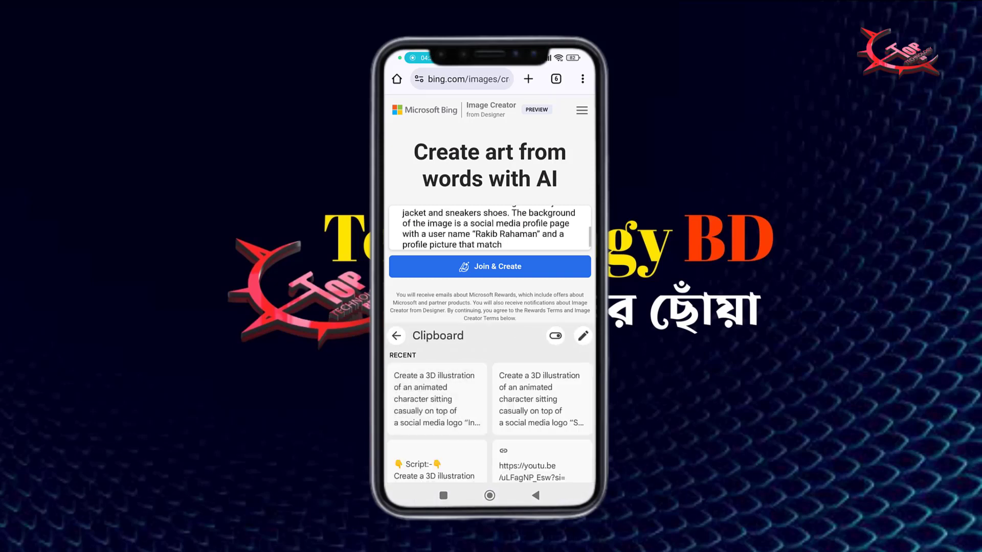
{"action": "scroll", "coordinate": [489, 227], "scroll_direction": "up", "scroll_amount": 3}
{"action": "scroll", "coordinate": [490, 227], "scroll_direction": "up", "scroll_amount": 3}
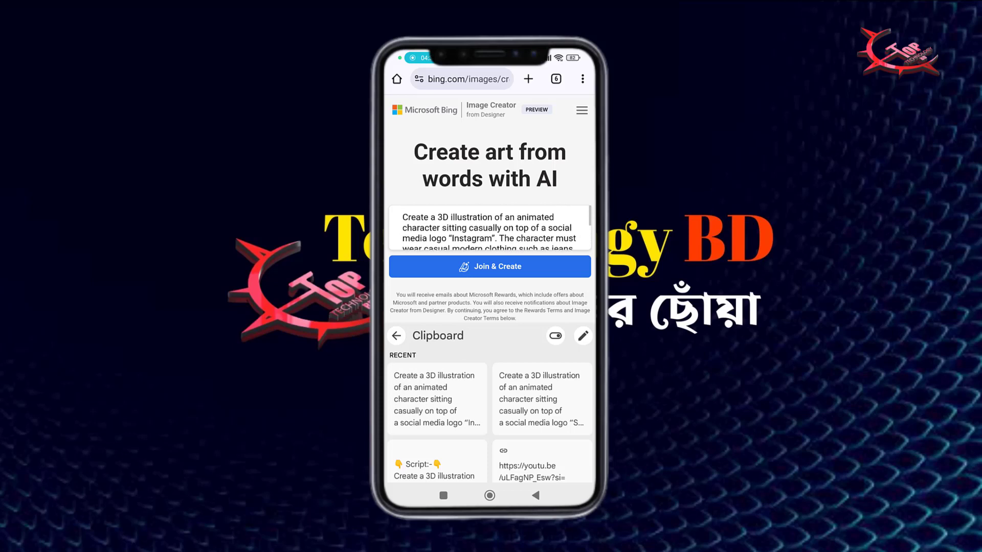
{"action": "scroll", "coordinate": [489, 228], "scroll_direction": "down", "scroll_amount": 1}
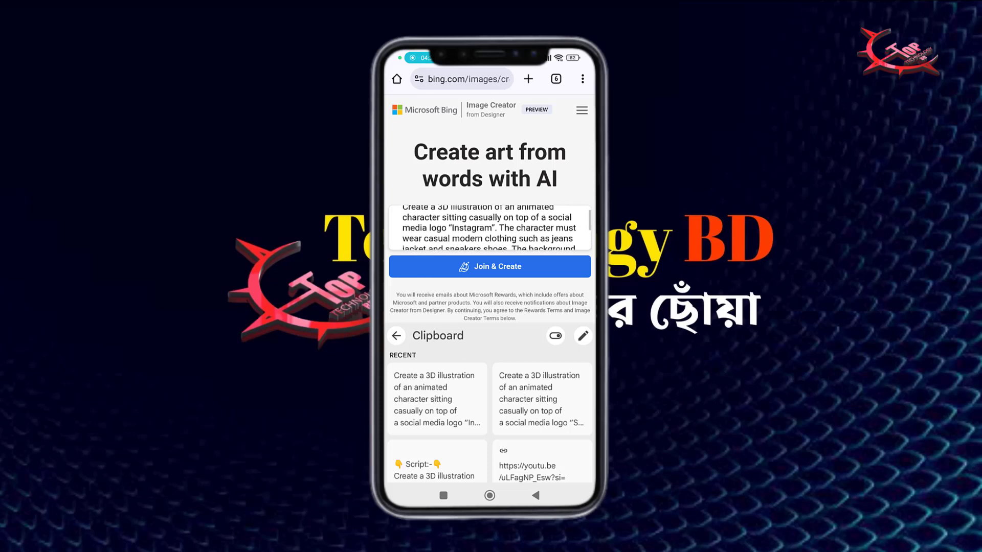
Step: Replace 'Instagram' in the prompt with 'whatapp' and generate the images
{"action": "left_click", "coordinate": [492, 227]}
{"action": "left_click", "coordinate": [397, 336]}
{"action": "key", "text": "BackSpace"}
{"action": "key", "text": "BackSpace"}
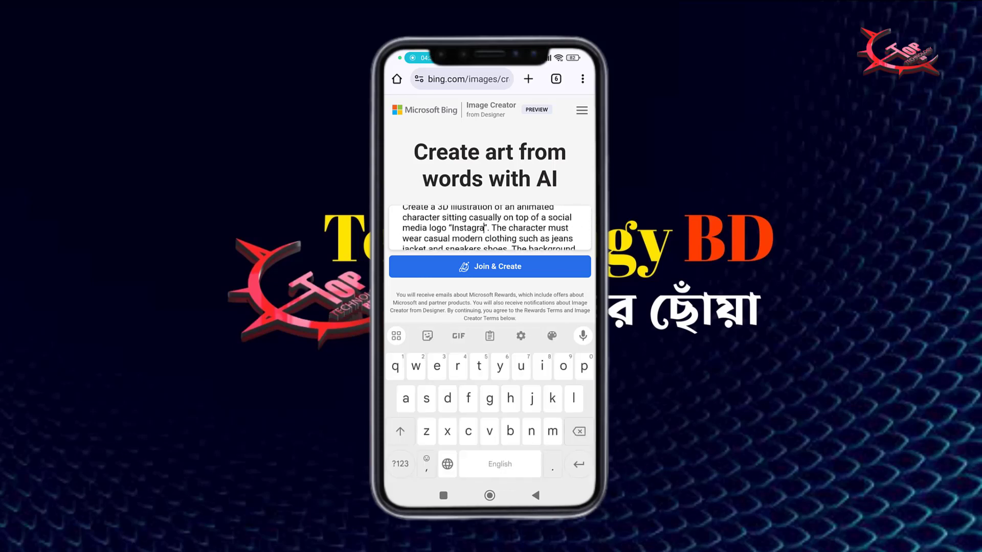
{"action": "key", "text": "BackSpace"}
{"action": "key", "text": "BackSpace"}
{"action": "key", "text": "BackSpace"}
{"action": "key", "text": "BackSpace"}
{"action": "key", "text": "BackSpace"}
{"action": "key", "text": "BackSpace"}
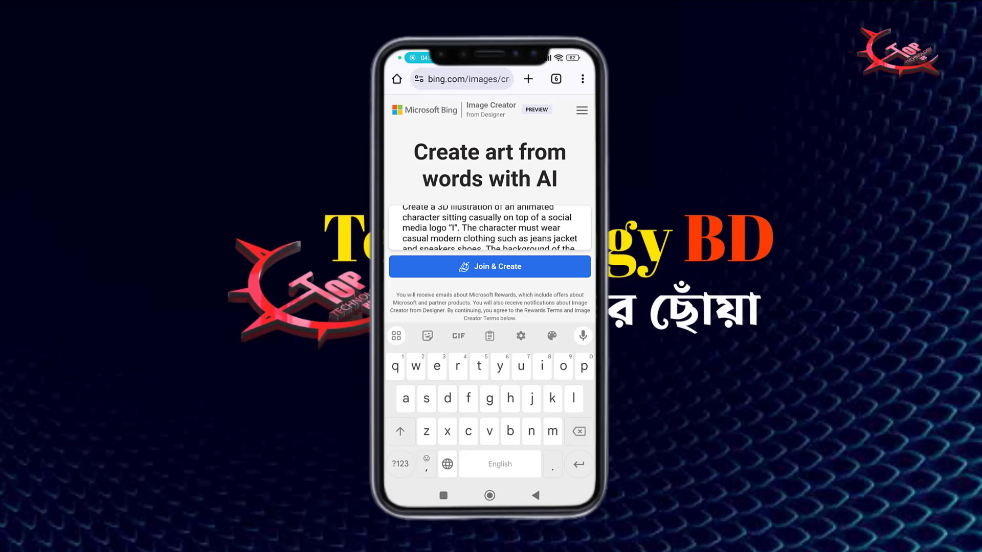
{"action": "key", "text": "BackSpace"}
{"action": "type", "text": "wha"}
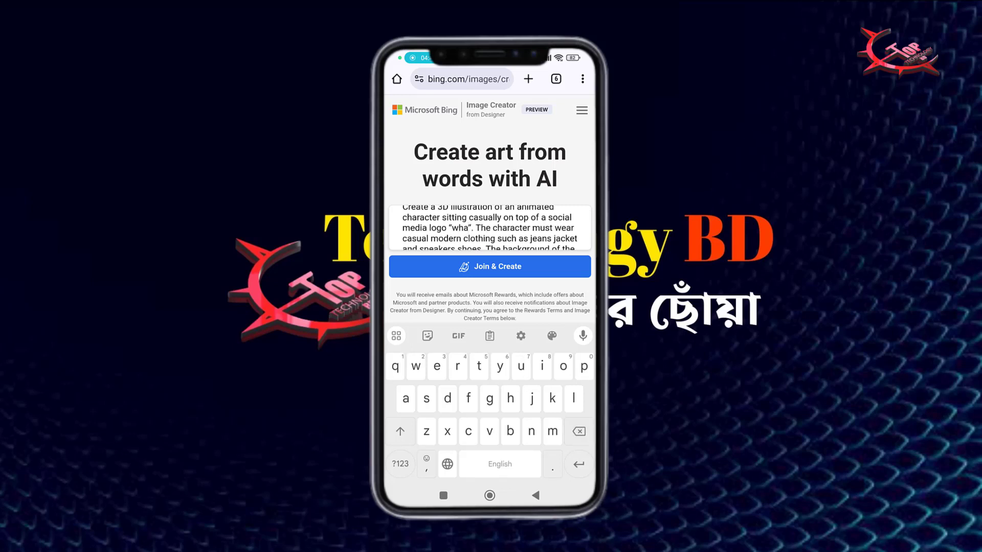
{"action": "type", "text": "p"}
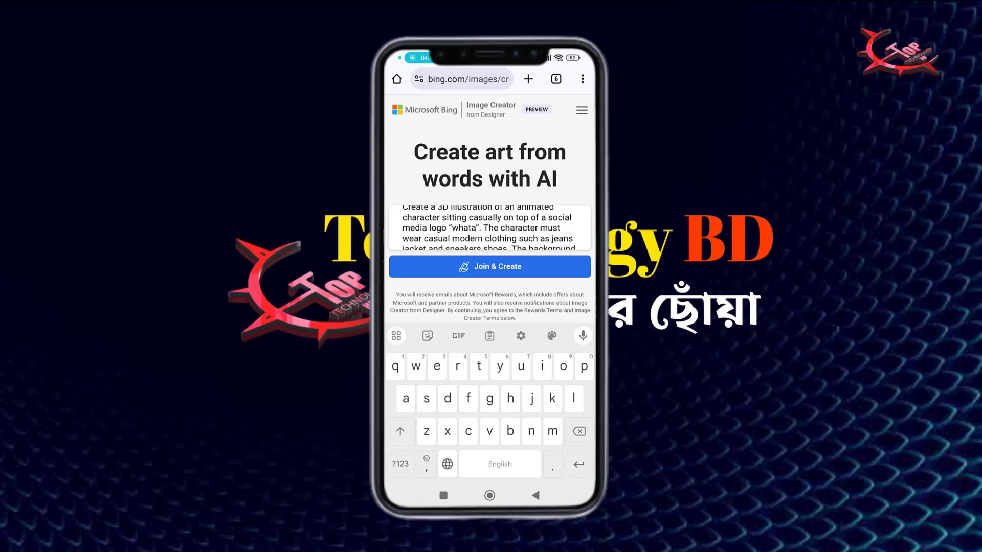
{"action": "type", "text": "tapp"}
{"action": "left_click", "coordinate": [490, 336]}
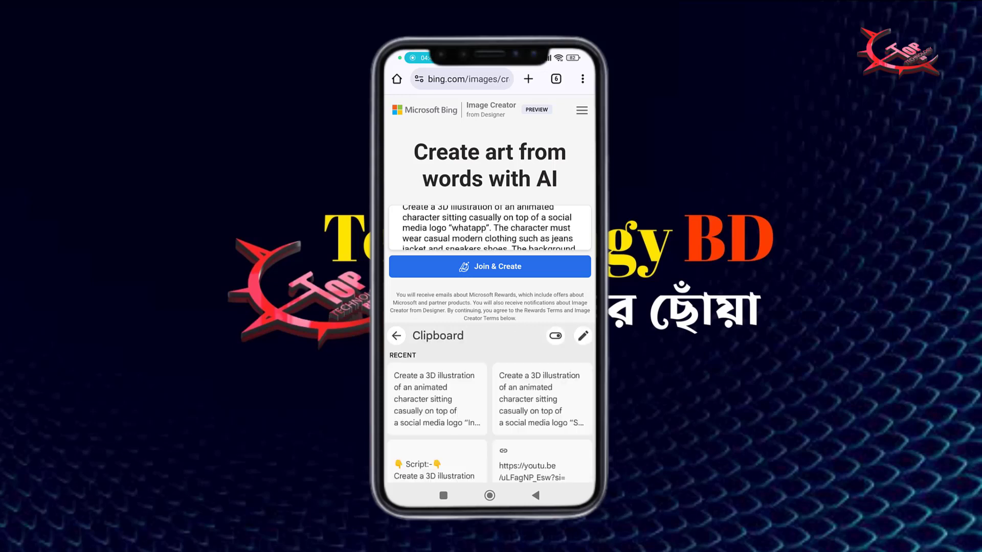
{"action": "left_click", "coordinate": [397, 336]}
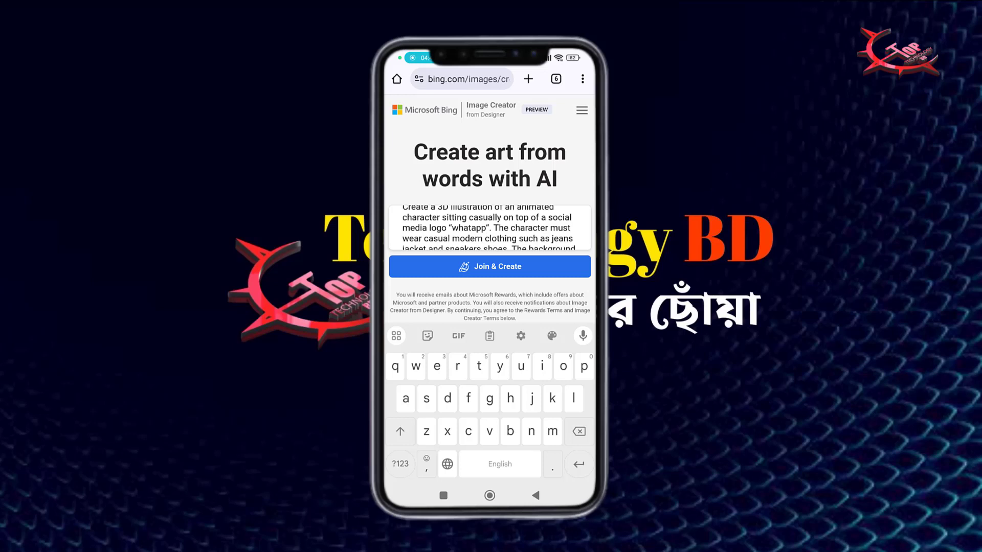
{"action": "left_click", "coordinate": [490, 266]}
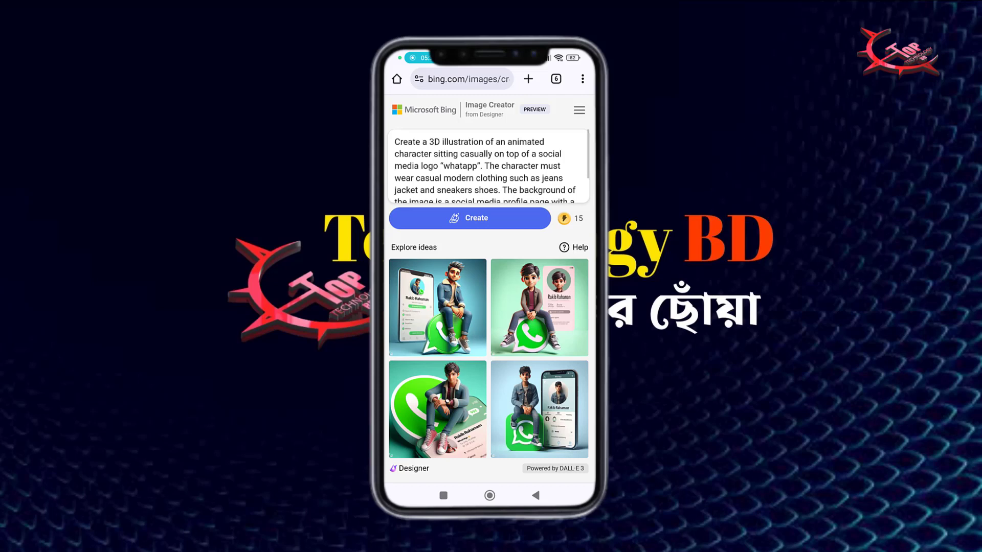
Step: Open the first WhatsApp-logo image and download it to the phone
{"action": "scroll", "coordinate": [490, 273], "scroll_direction": "down", "scroll_amount": 3}
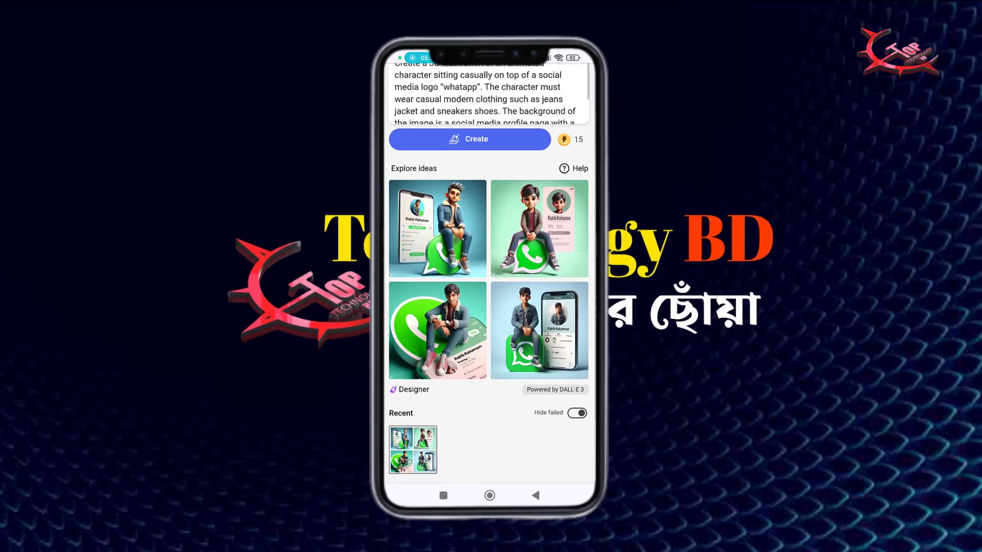
{"action": "scroll", "coordinate": [490, 273], "scroll_direction": "up", "scroll_amount": 3}
{"action": "scroll", "coordinate": [490, 273], "scroll_direction": "down", "scroll_amount": 3}
{"action": "scroll", "coordinate": [490, 273], "scroll_direction": "up", "scroll_amount": 3}
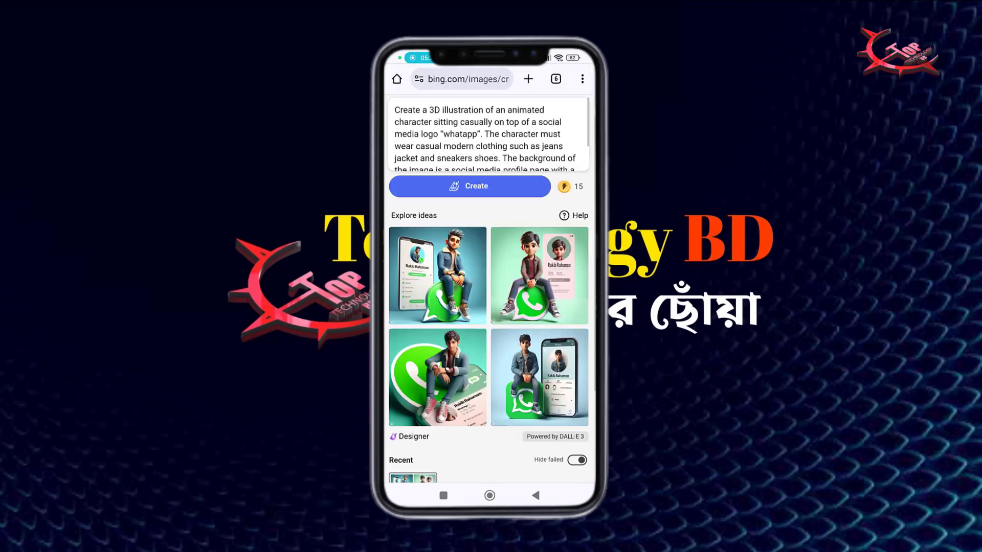
{"action": "scroll", "coordinate": [490, 273], "scroll_direction": "down", "scroll_amount": 5}
{"action": "scroll", "coordinate": [490, 274], "scroll_direction": "up", "scroll_amount": 5}
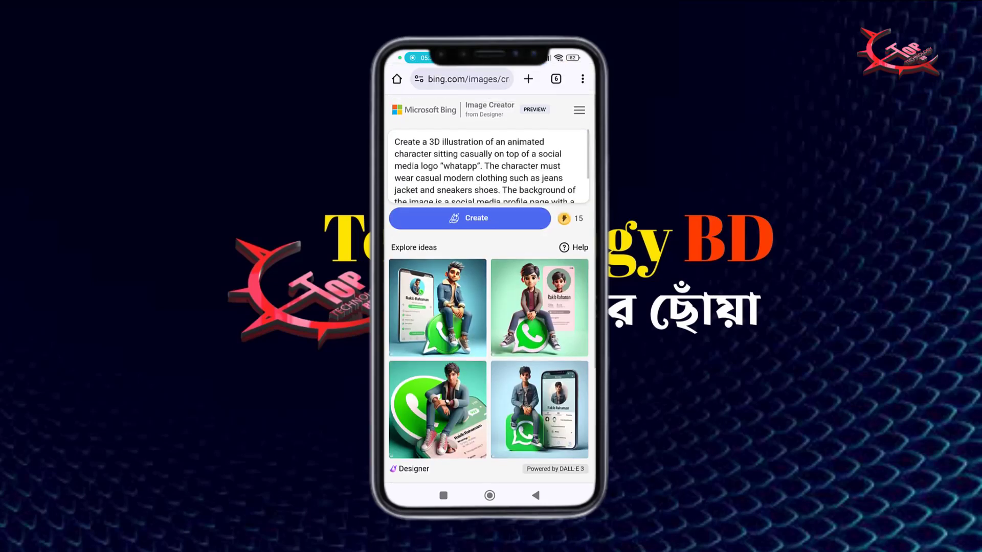
{"action": "left_click", "coordinate": [469, 217]}
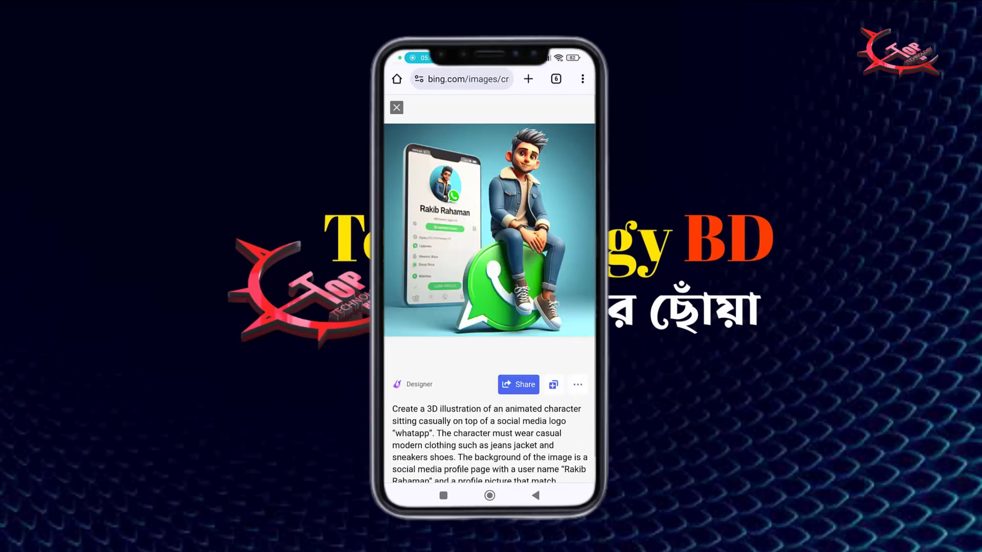
{"action": "left_click", "coordinate": [578, 385]}
{"action": "left_click", "coordinate": [552, 325]}
Step: Close the image view and look over the four WhatsApp-logo results
{"action": "left_click", "coordinate": [535, 496]}
{"action": "scroll", "coordinate": [489, 269], "scroll_direction": "down", "scroll_amount": 2}
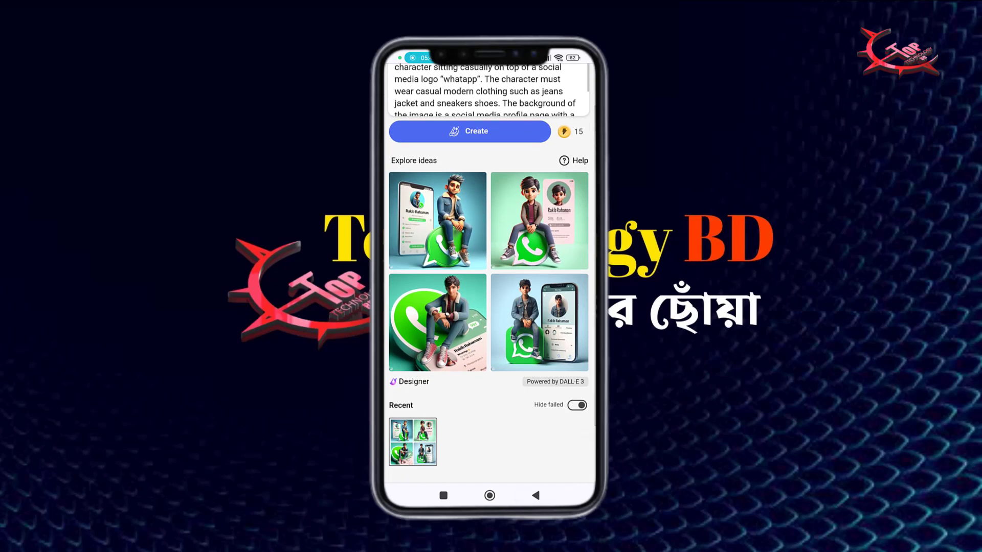
{"action": "scroll", "coordinate": [489, 269], "scroll_direction": "down", "scroll_amount": 2}
{"action": "scroll", "coordinate": [489, 268], "scroll_direction": "up", "scroll_amount": 1}
{"action": "scroll", "coordinate": [489, 268], "scroll_direction": "up", "scroll_amount": 2}
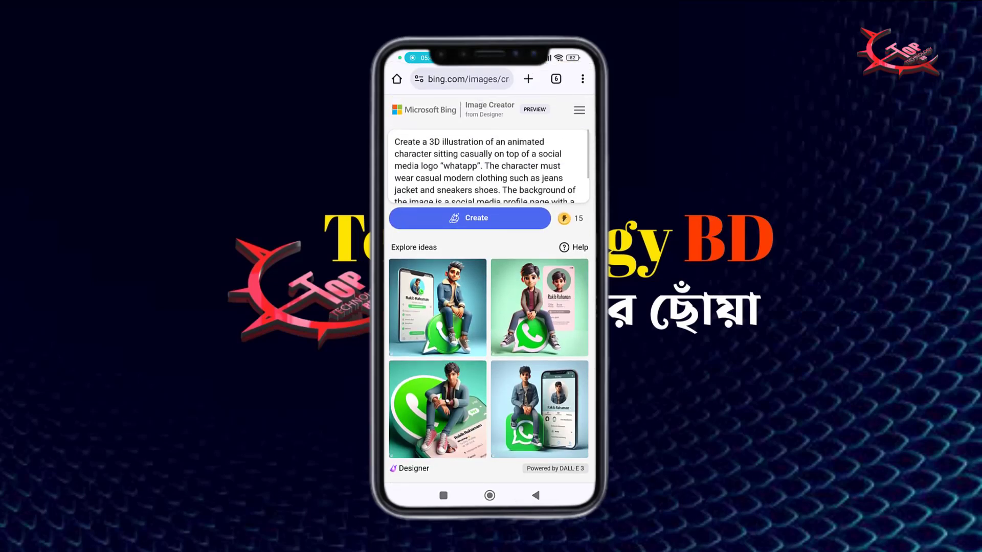
{"action": "scroll", "coordinate": [489, 269], "scroll_direction": "down", "scroll_amount": 2}
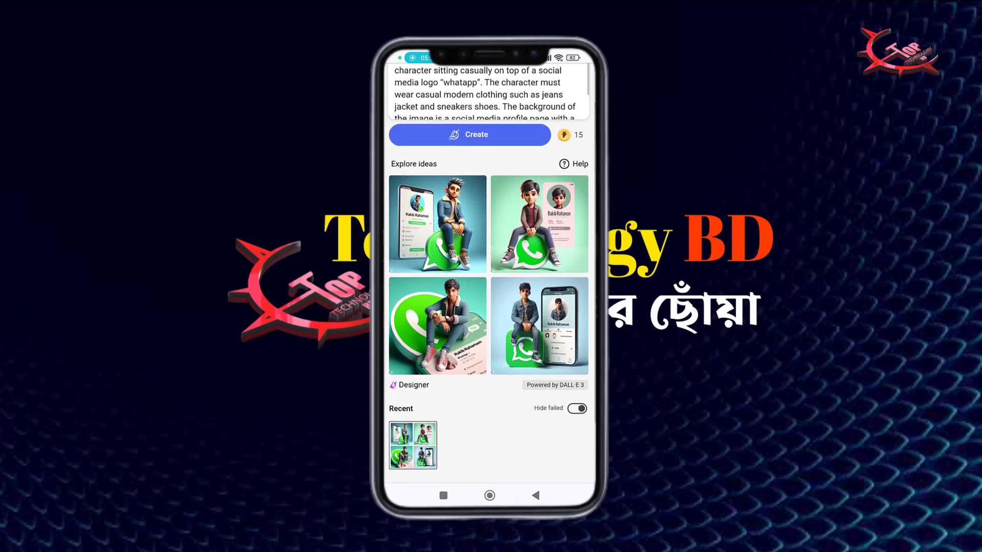
{"action": "scroll", "coordinate": [489, 269], "scroll_direction": "up", "scroll_amount": 2}
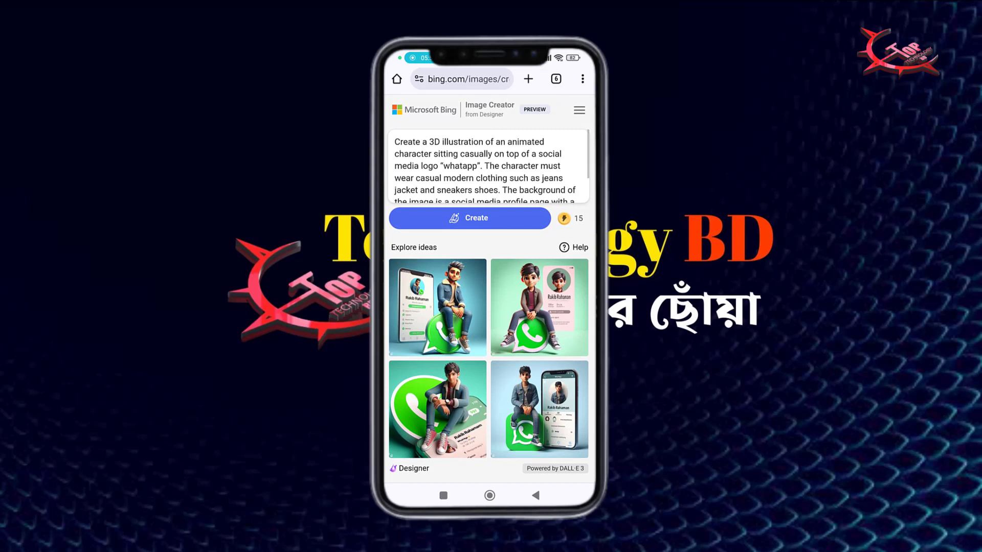